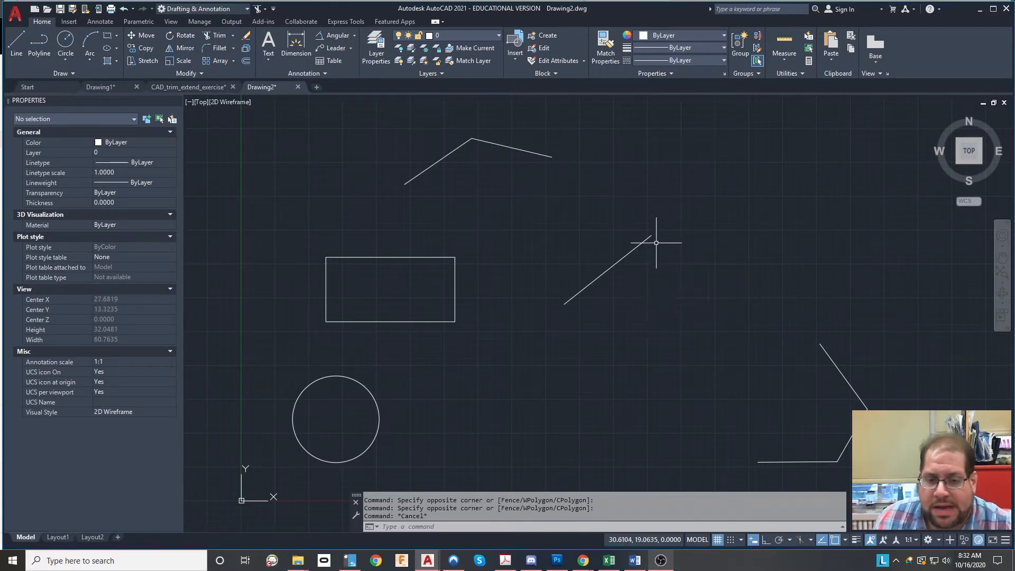
Move the standalone diagonal line by its midpoint grip about 6.2 units at 308°.
click(655, 272)
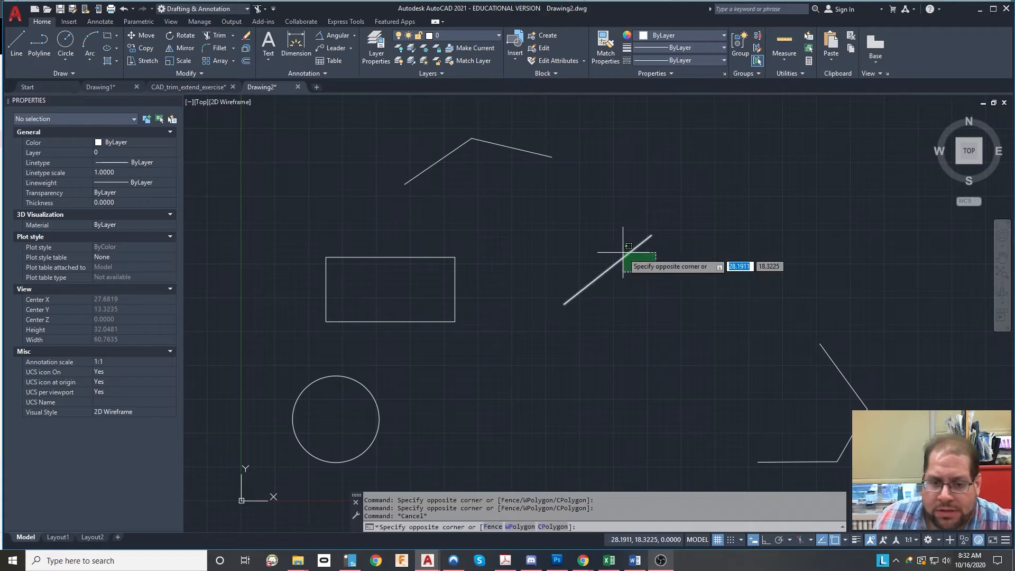
click(623, 252)
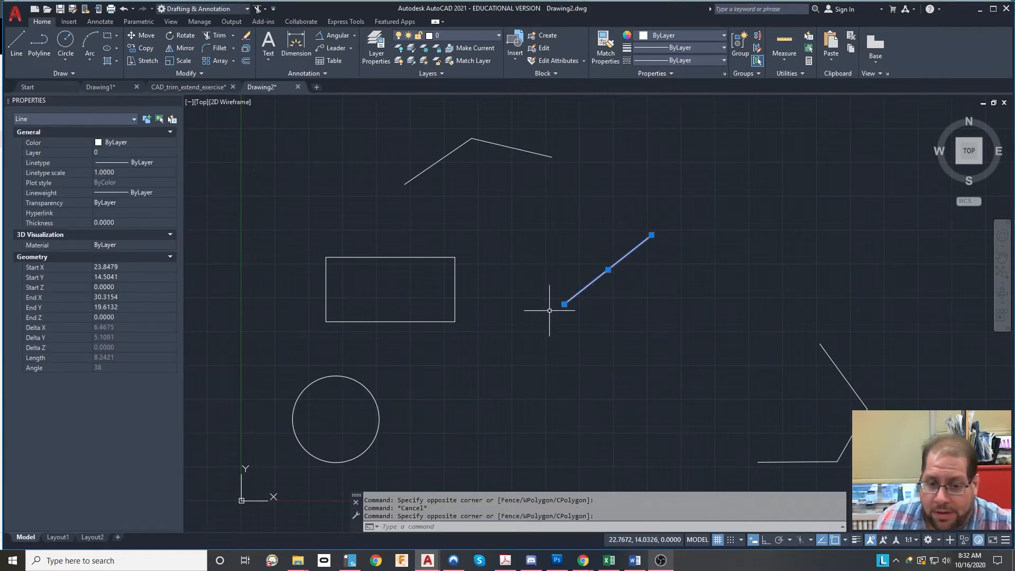
click(608, 270)
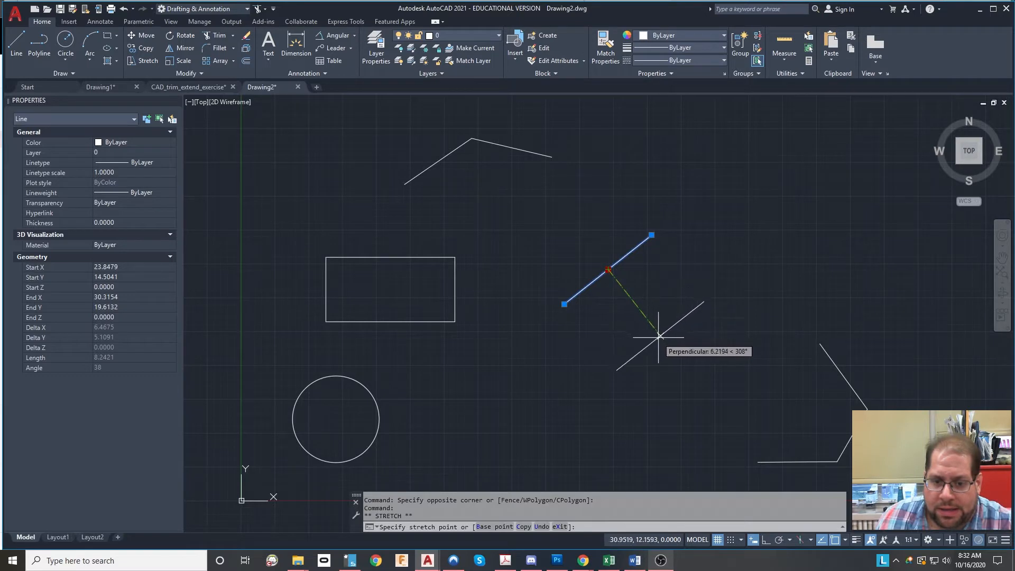
click(660, 336)
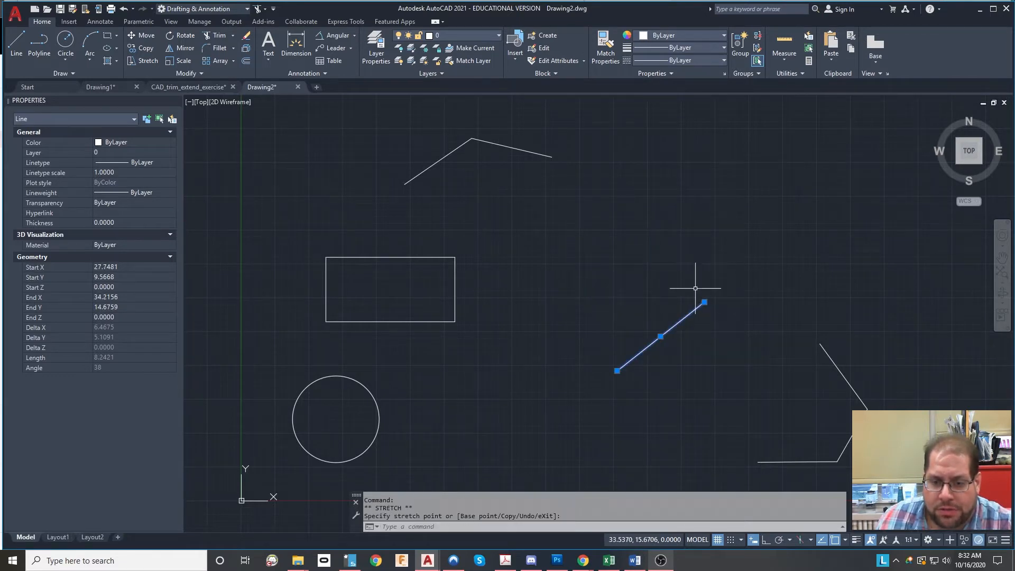
Stretch the diagonal line's upper endpoint to about X 25.23, Y 16.49, and clear the selection.
click(705, 302)
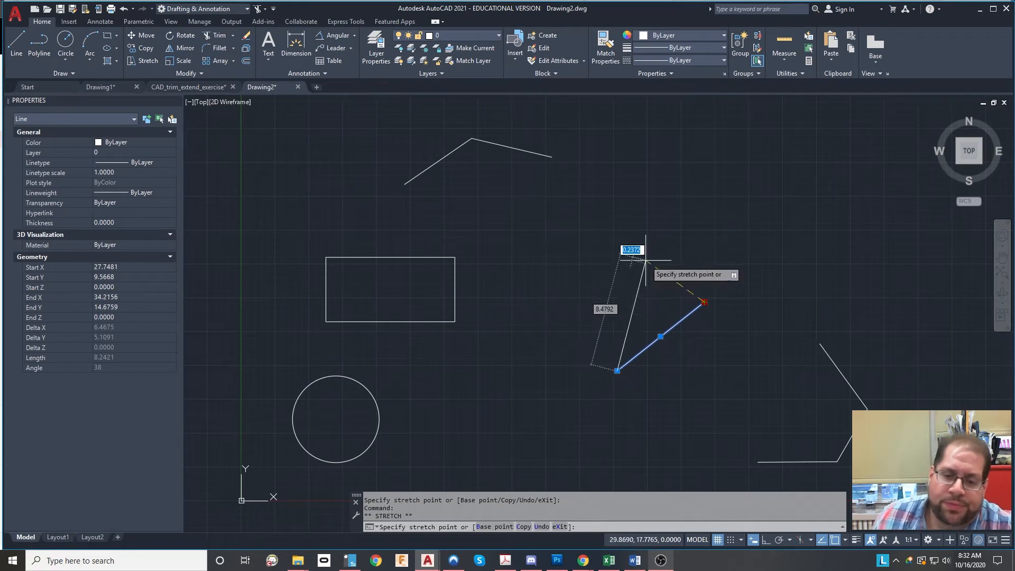
click(583, 277)
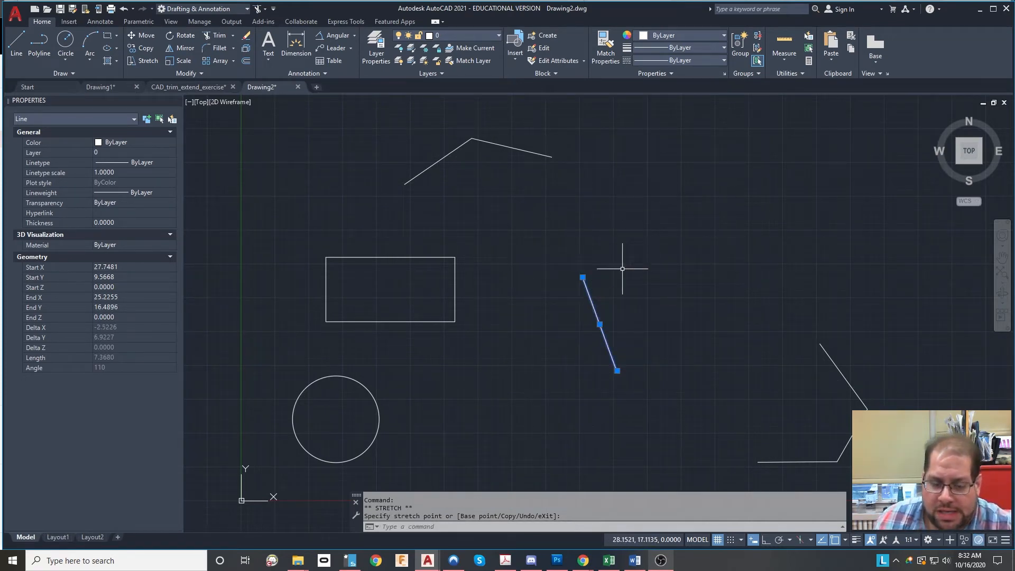
key(Escape)
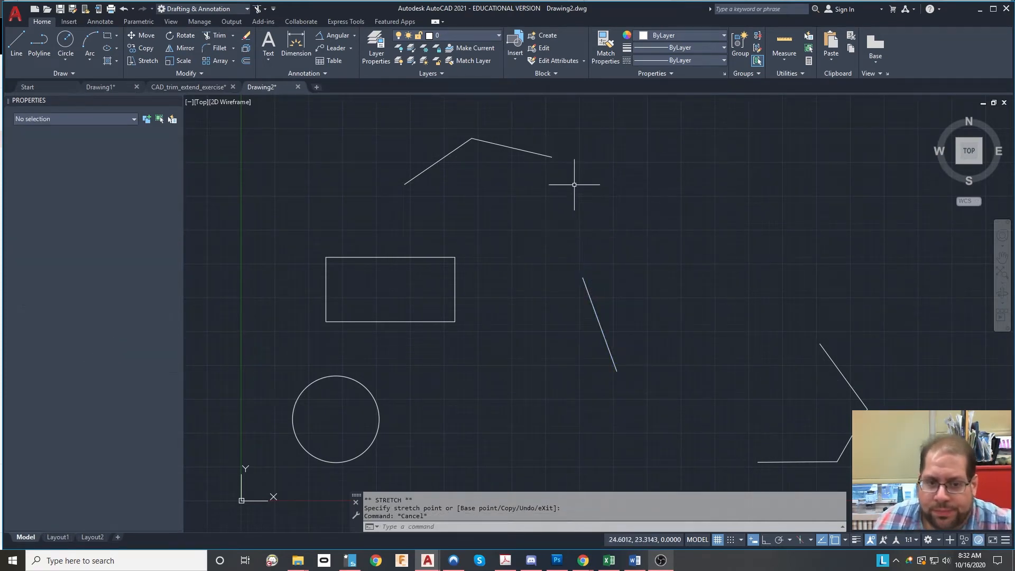
Select the two connected lines above the rectangle and stretch their shared endpoint down below both outer ends.
click(585, 184)
click(429, 135)
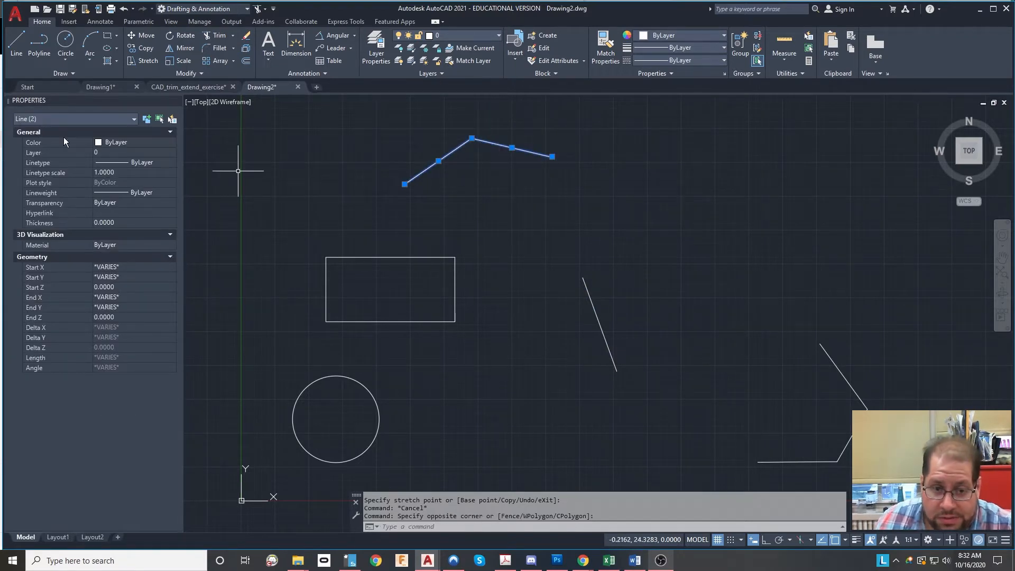
click(473, 139)
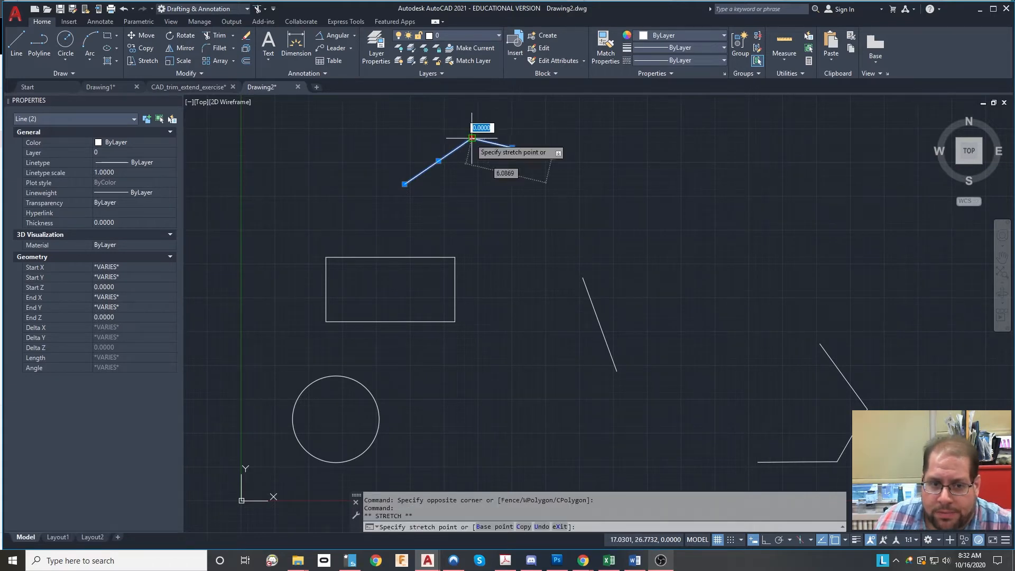
click(482, 199)
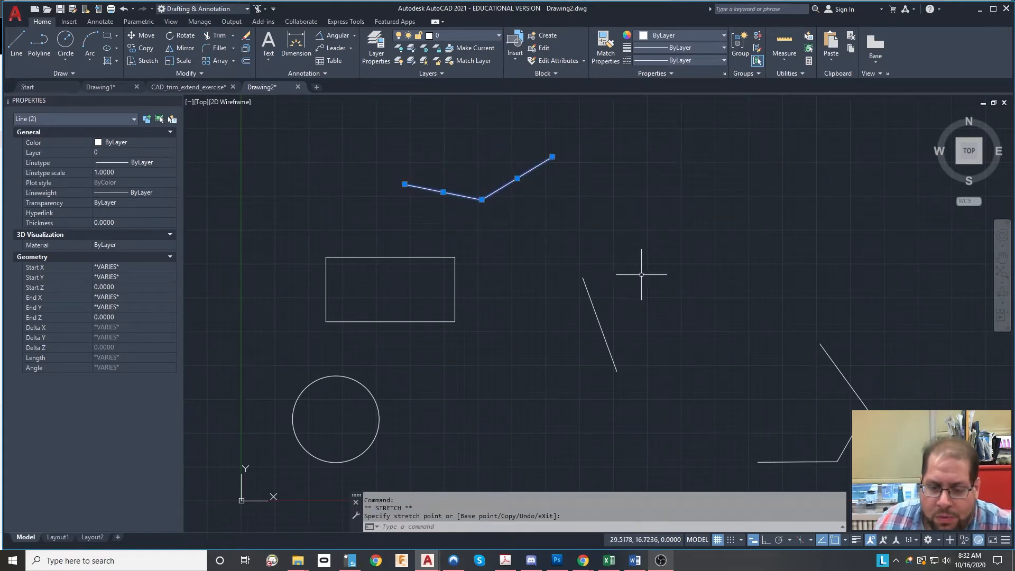
key(Escape)
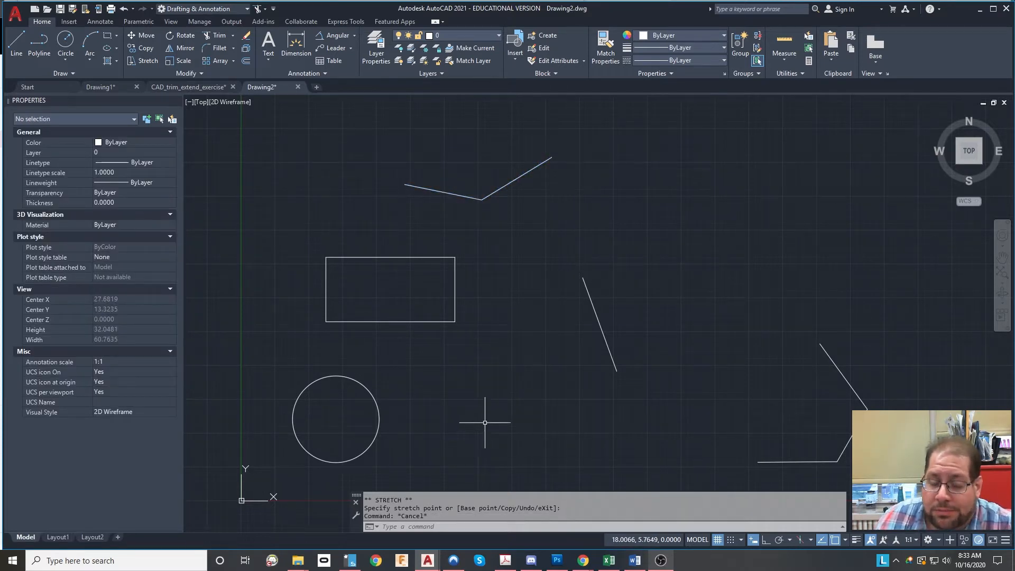
Enlarge the circle by its right quadrant grip to a radius of about 3.66.
click(448, 386)
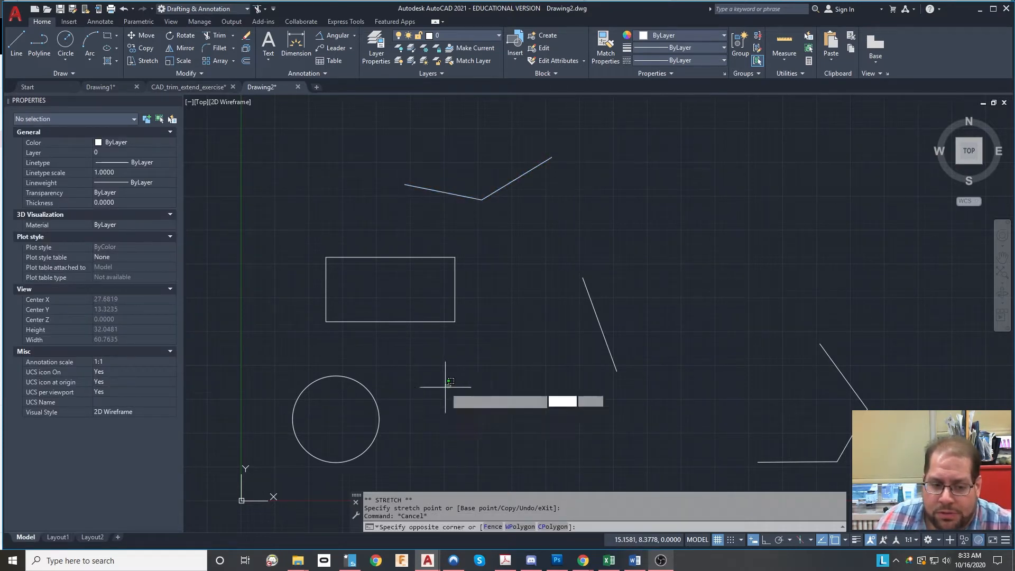
click(370, 422)
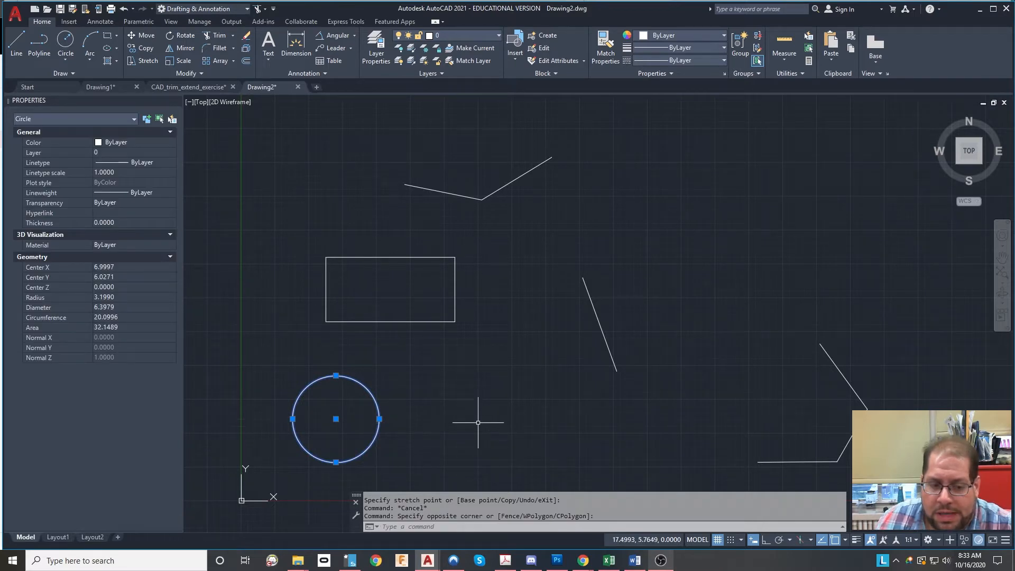
click(379, 419)
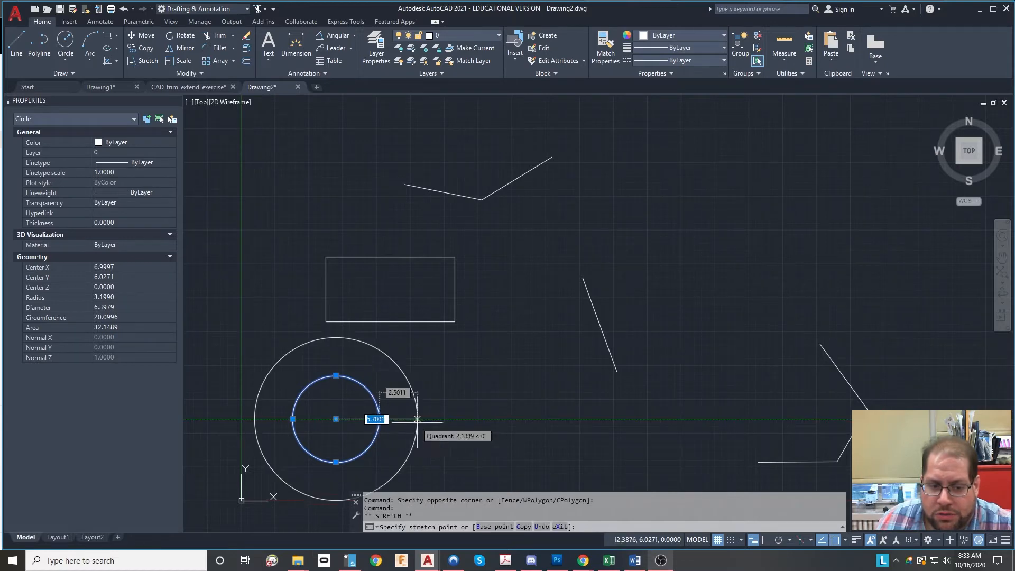
click(385, 422)
Add the rectangle to the selection and stretch its upper-right corner outward, up and to the right.
click(502, 280)
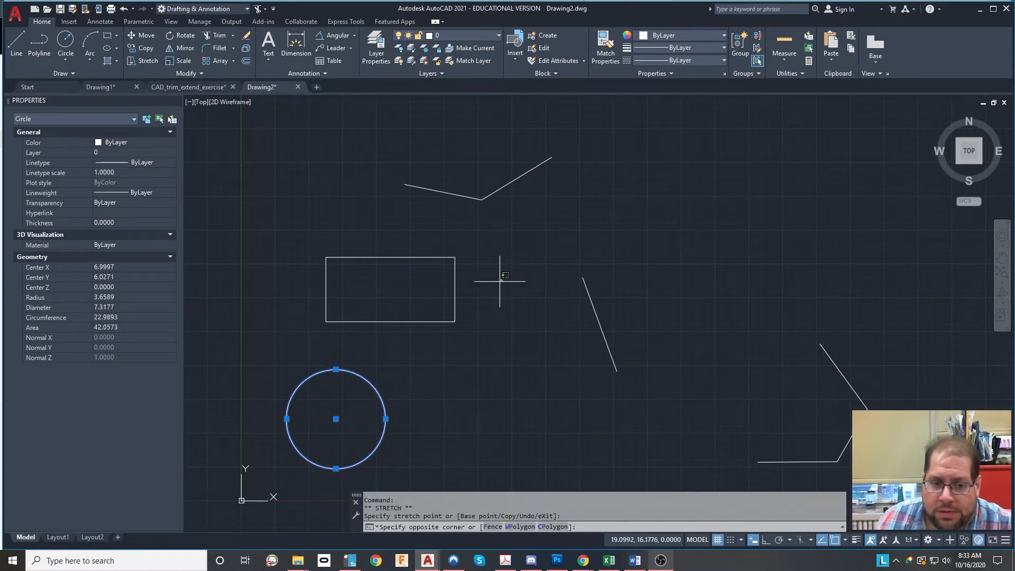
click(441, 315)
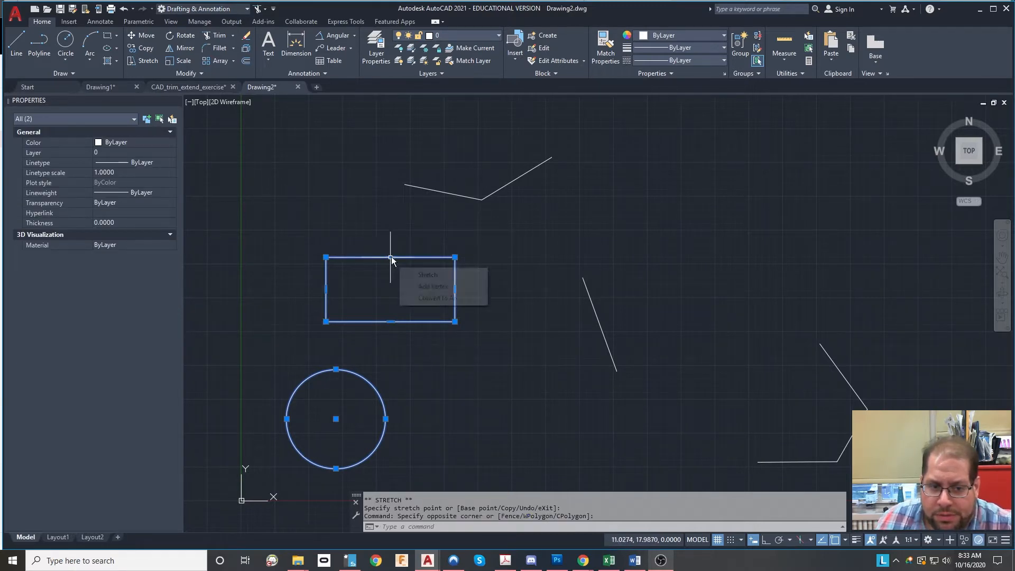
click(455, 257)
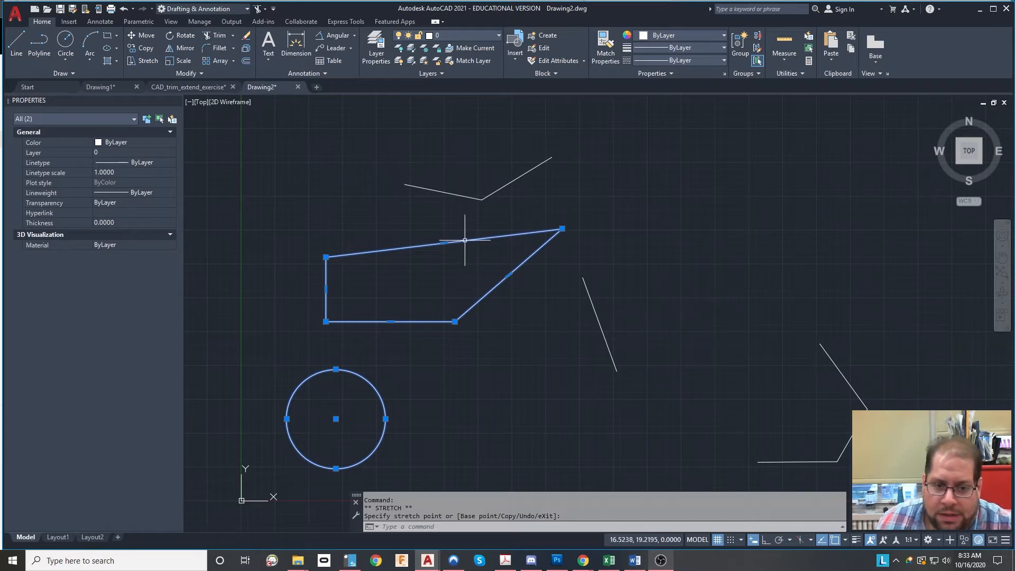
Stretch the bottom edge of the reshaped rectangle by its midpoint grip about 1.7 units at 210°, and clear the selection.
mouse_move(390, 321)
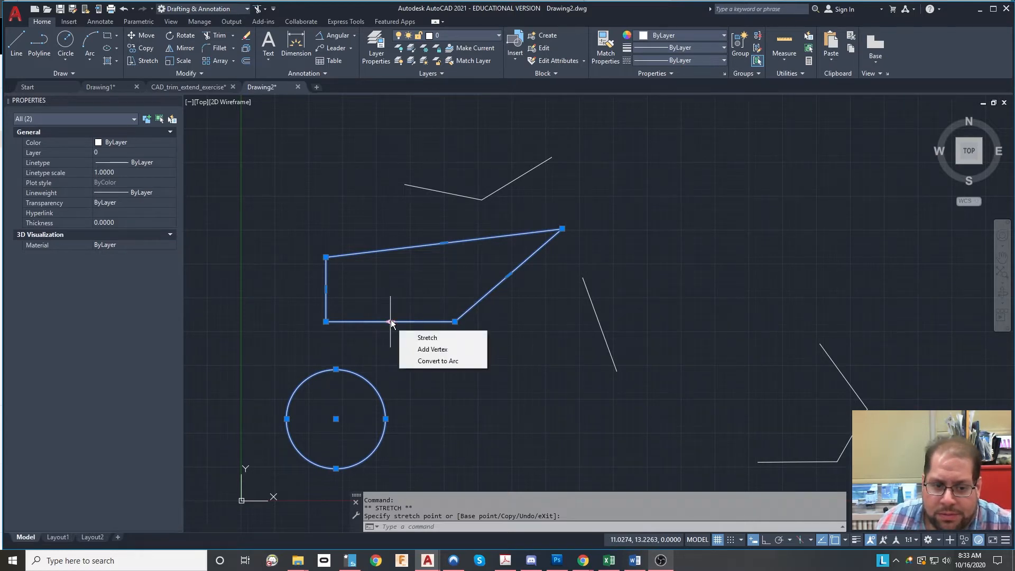
click(428, 338)
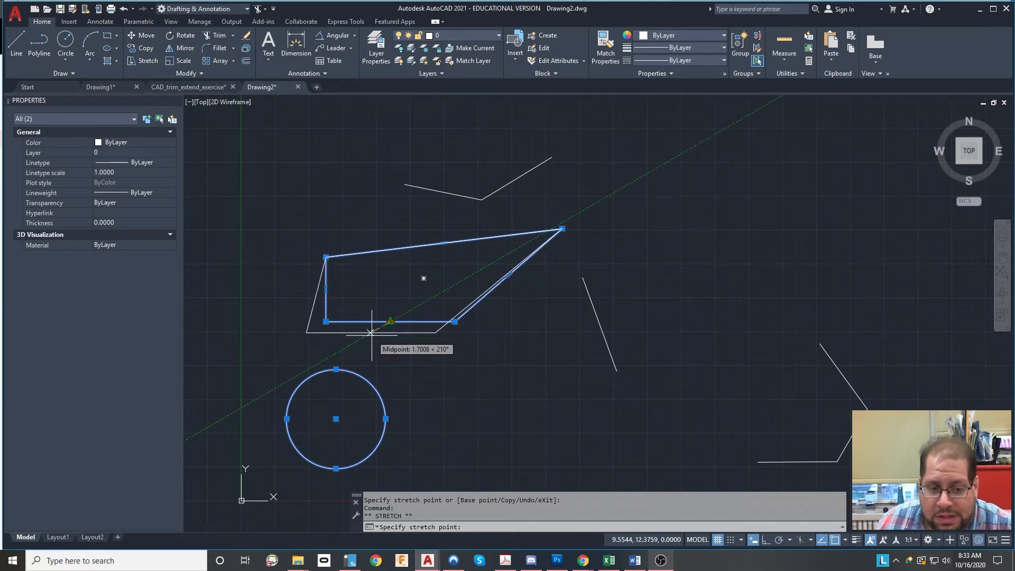
click(371, 332)
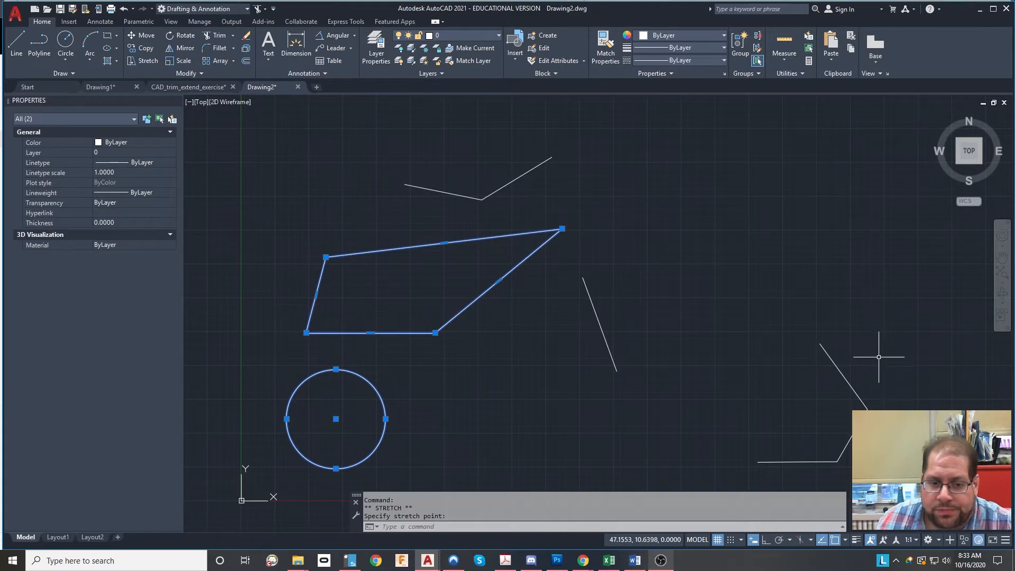
key(Escape)
Select the open three-segment polyline together with the reshaped rectangle to inspect their grips and polyline properties, and clear the selection.
click(920, 377)
click(823, 449)
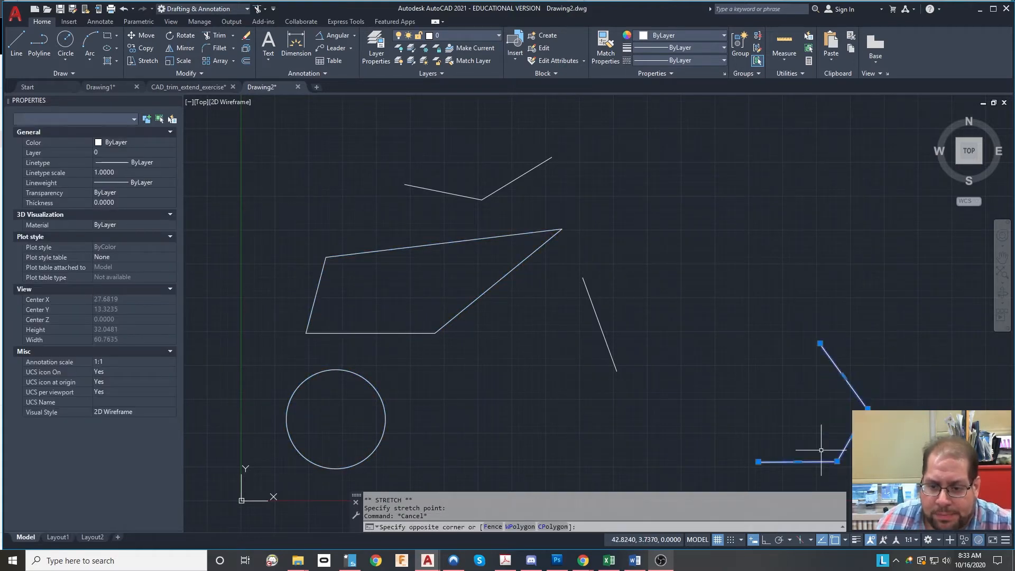
middle_drag(914, 460, 884, 425)
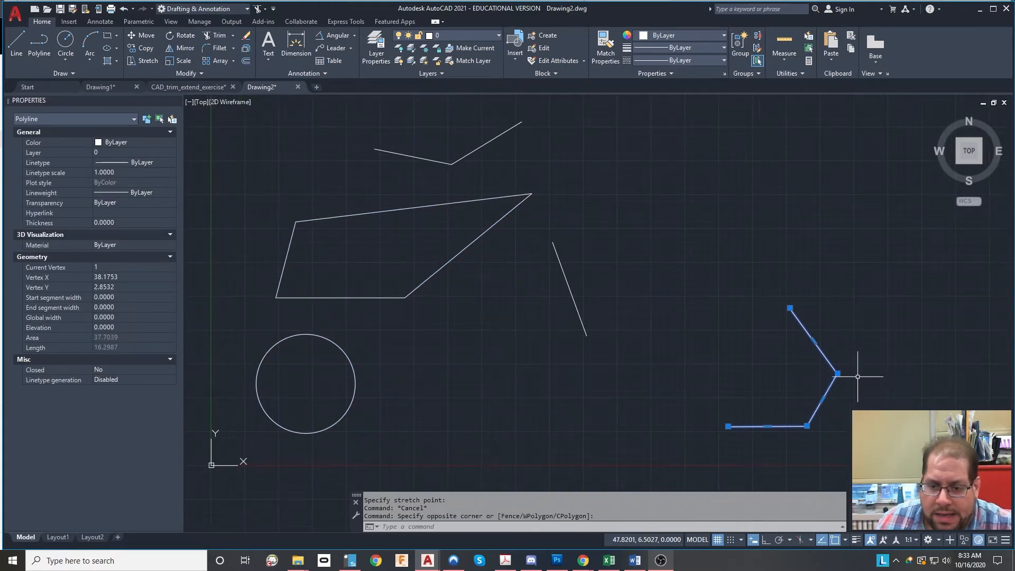
click(460, 262)
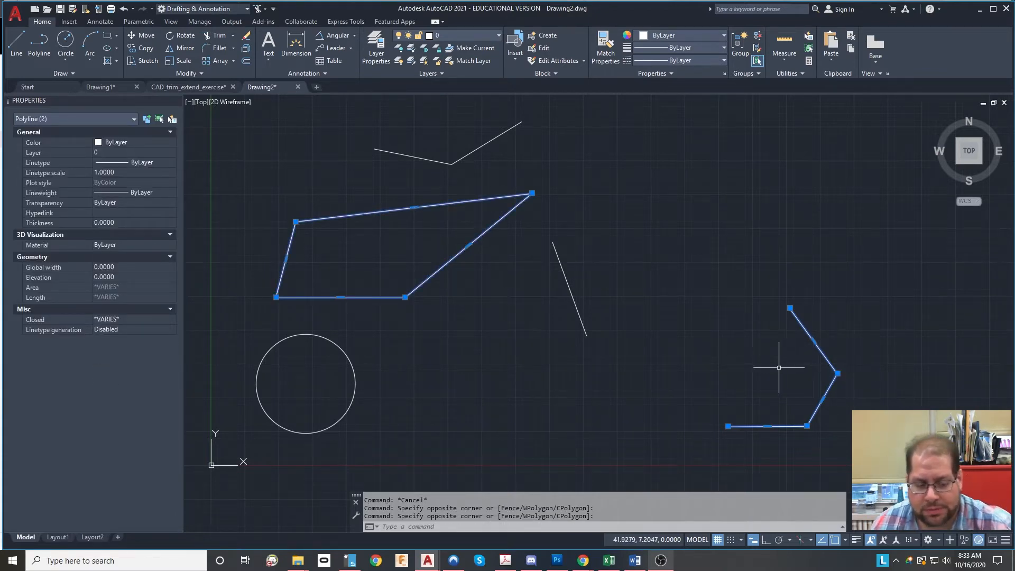
key(Escape)
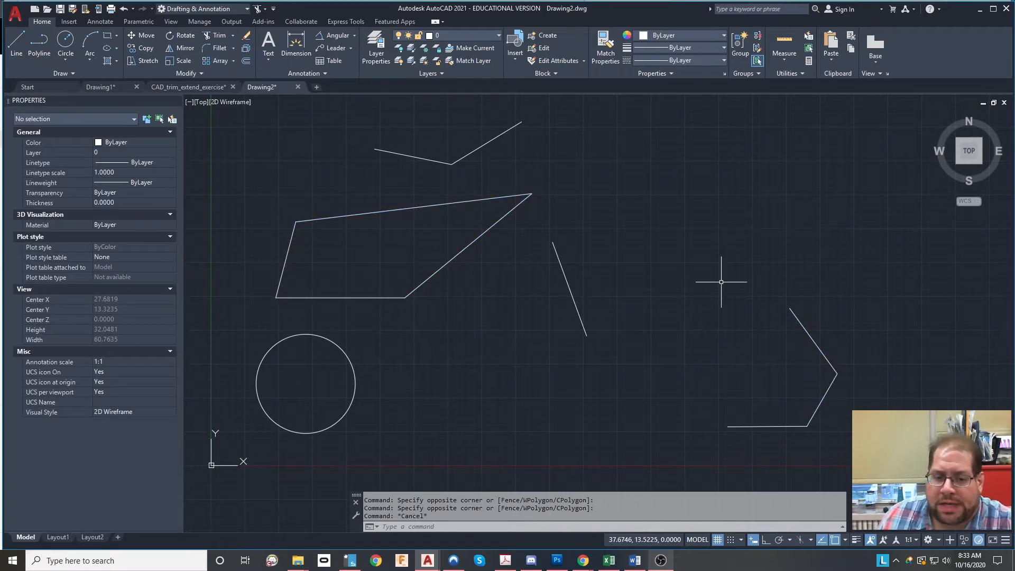
Undo the view pans and the grip edits made to the rectangle, the circle and the two connected lines.
mouse_move(743, 210)
middle_down()
mouse_move(812, 261)
mouse_move(803, 256)
middle_up()
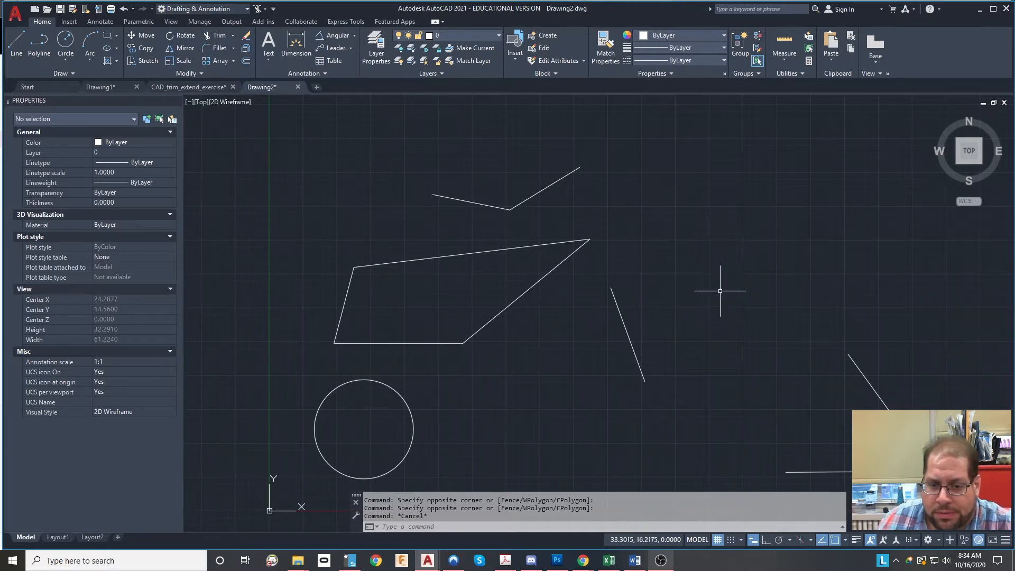
key(ctrl+z)
key(ctrl+z)
key(ctrl+z)
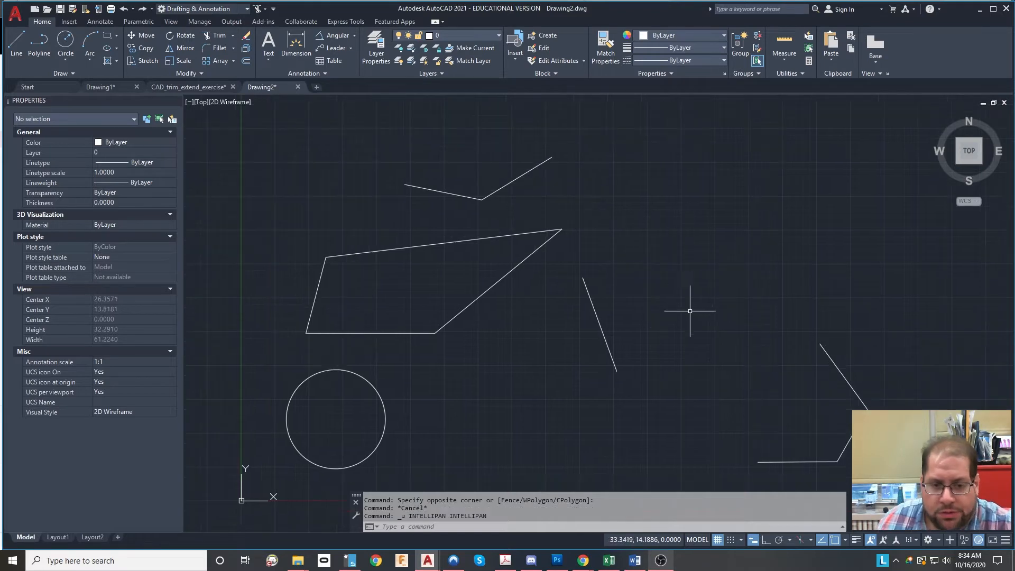
key(ctrl+z)
key(ctrl+z)
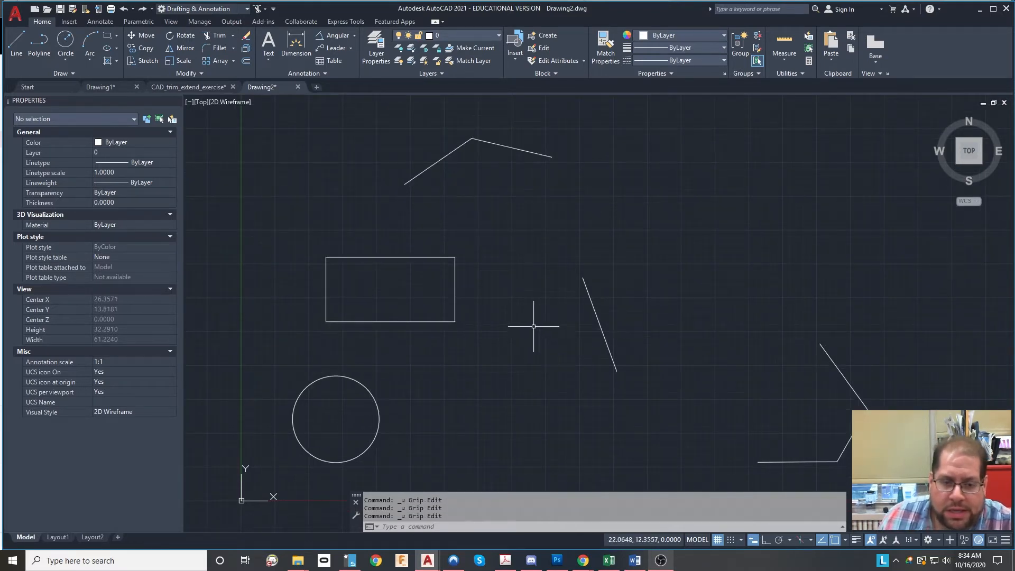
Activate the rectangle's lower-left corner grip and cycle through the Move, Rotate, Scale and Mirror modes back to Stretch.
click(500, 258)
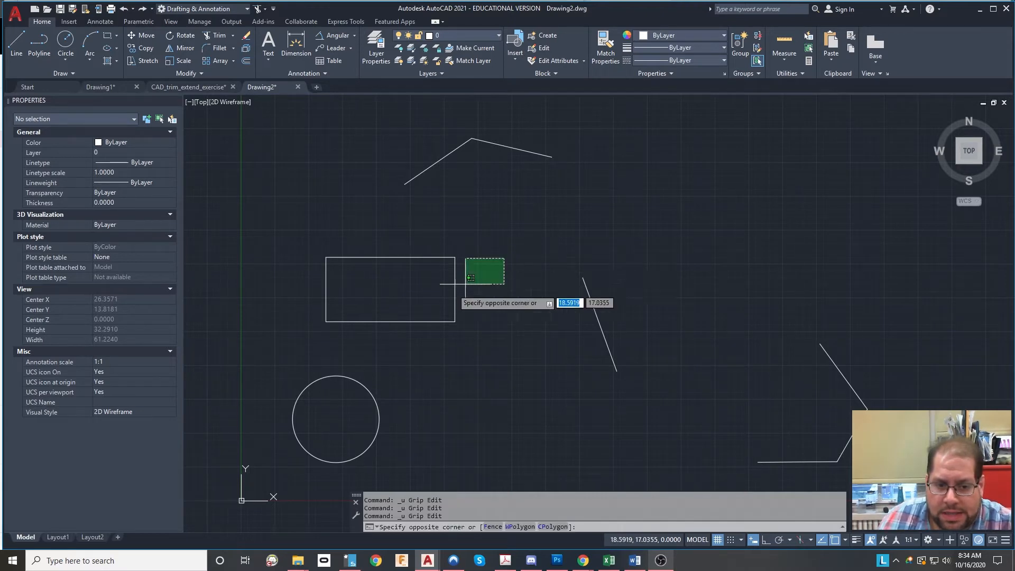
click(368, 333)
middle_drag(340, 356, 426, 384)
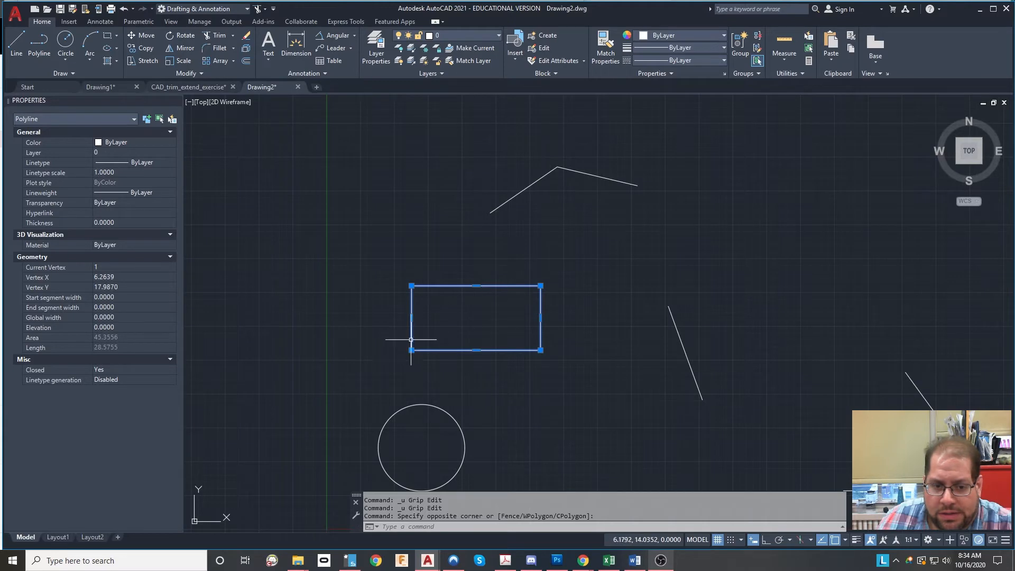
mouse_move(412, 350)
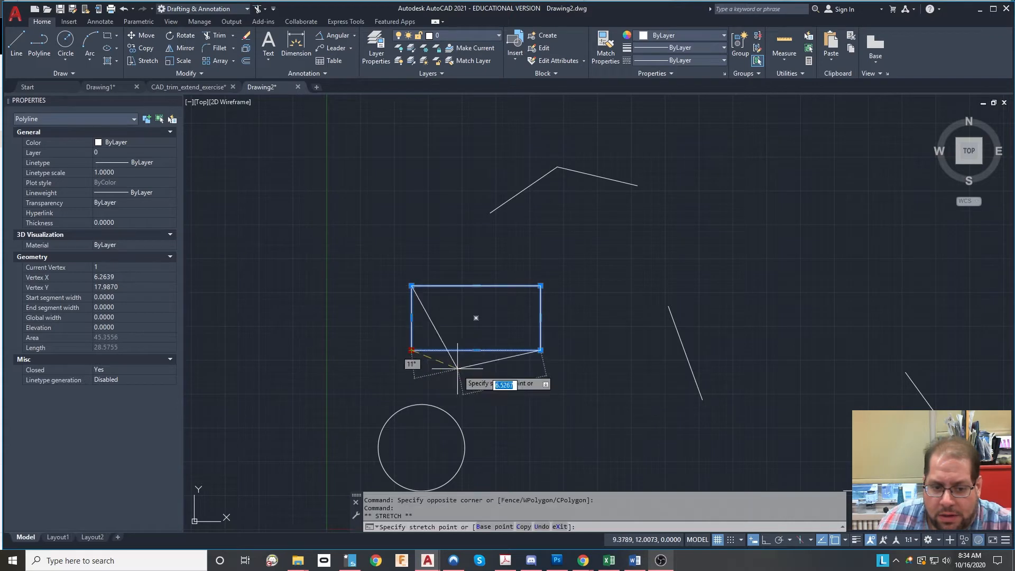
click(411, 351)
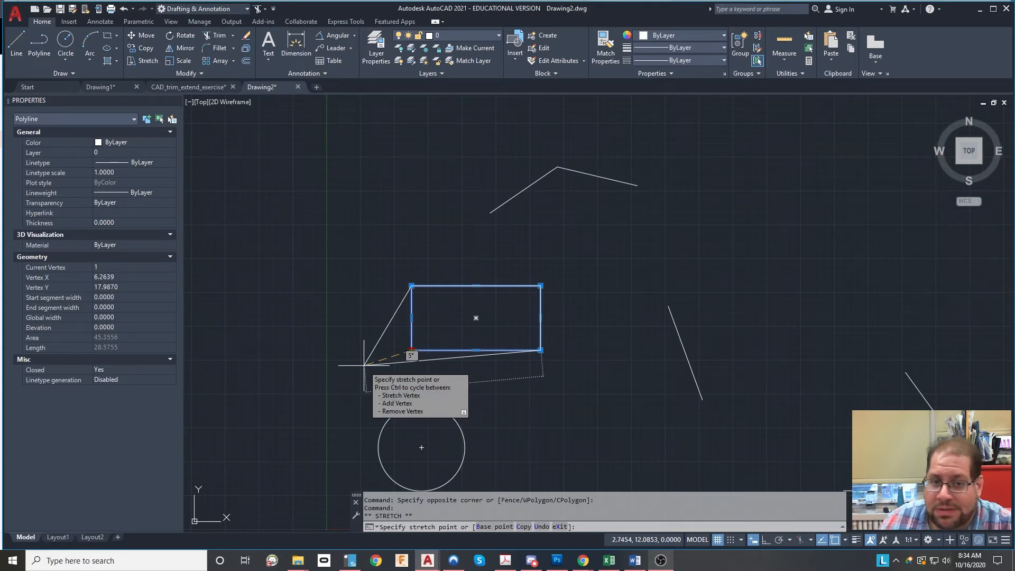
key(space)
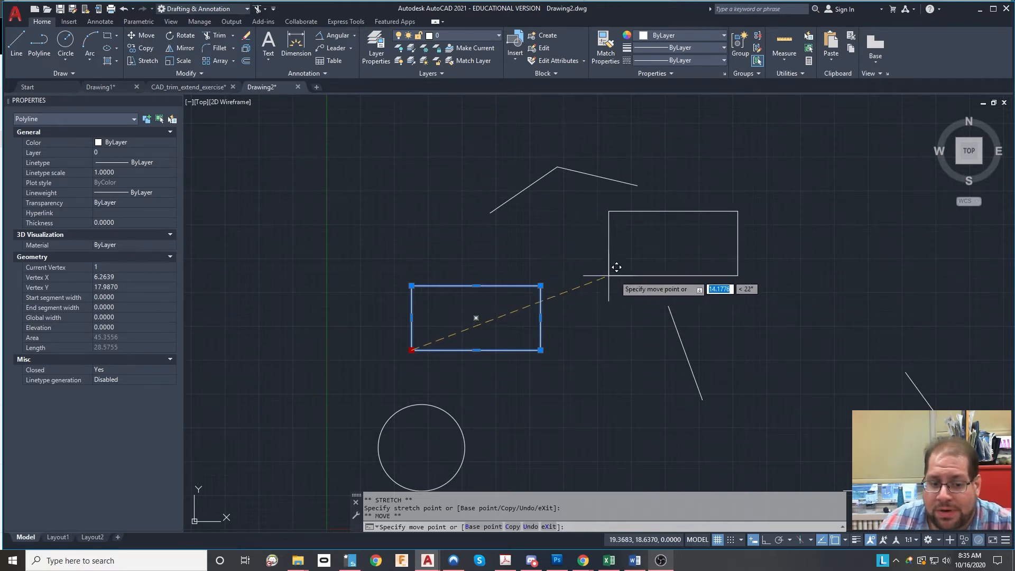
key(space)
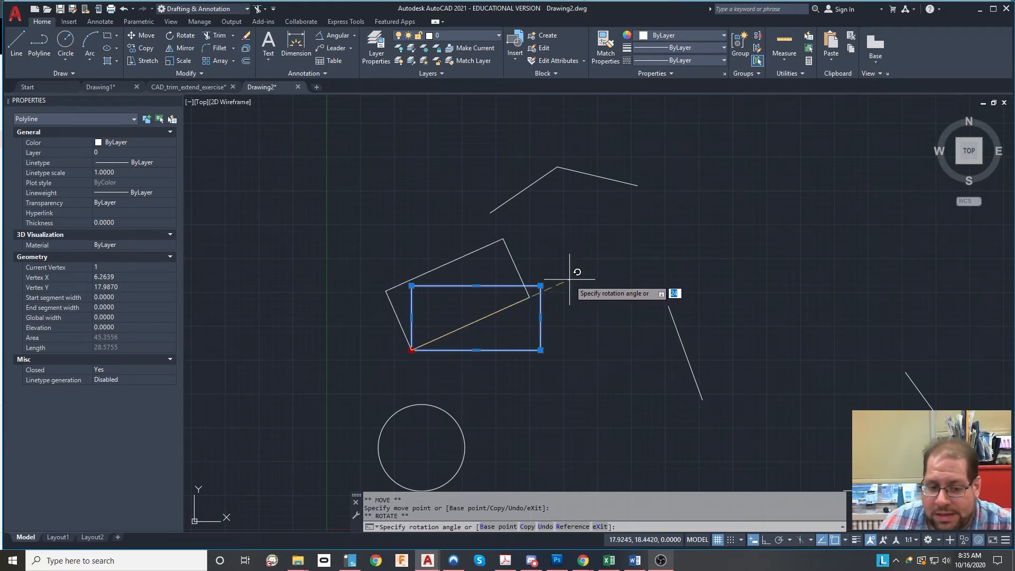
key(space)
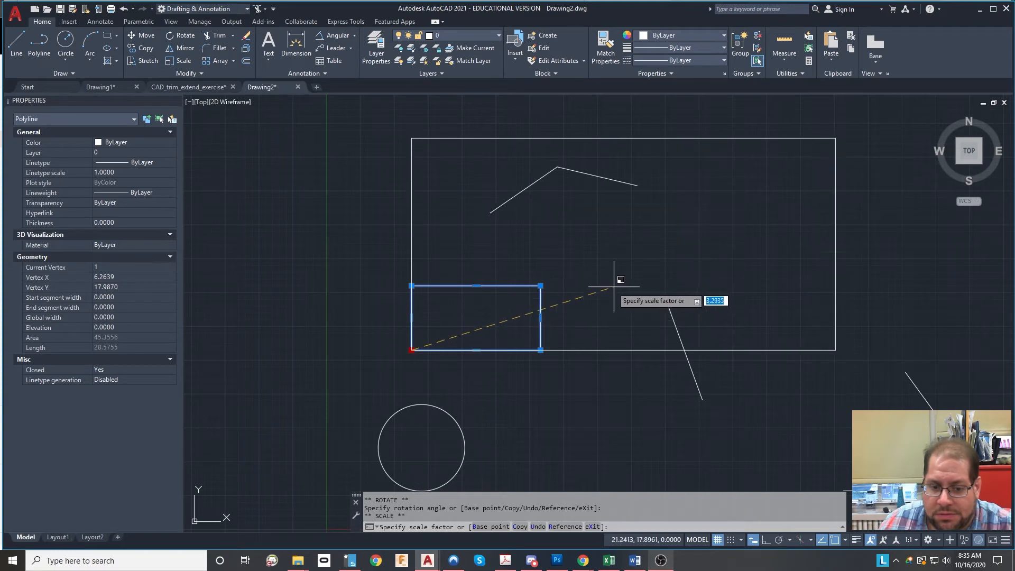
key(space)
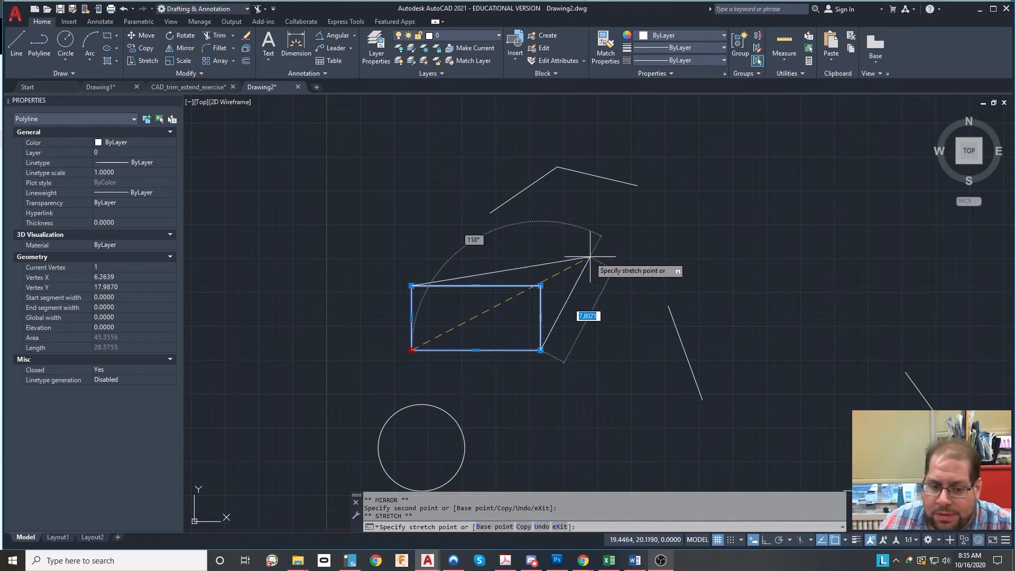
Cycle the rectangle's lower-left corner grip through the Move, Rotate, Scale and Mirror modes again, and cancel the grip edit.
key(space)
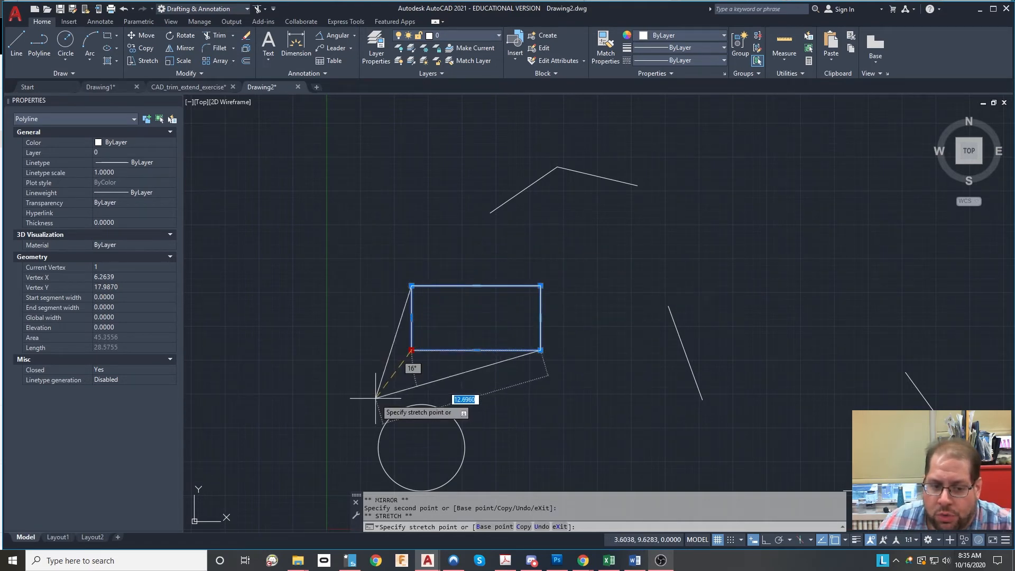
key(space)
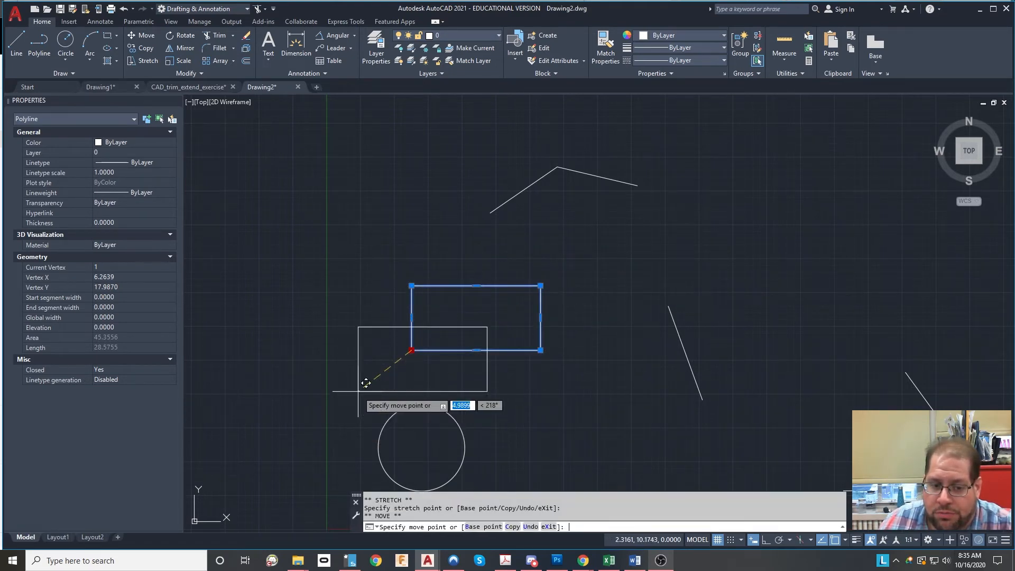
key(space)
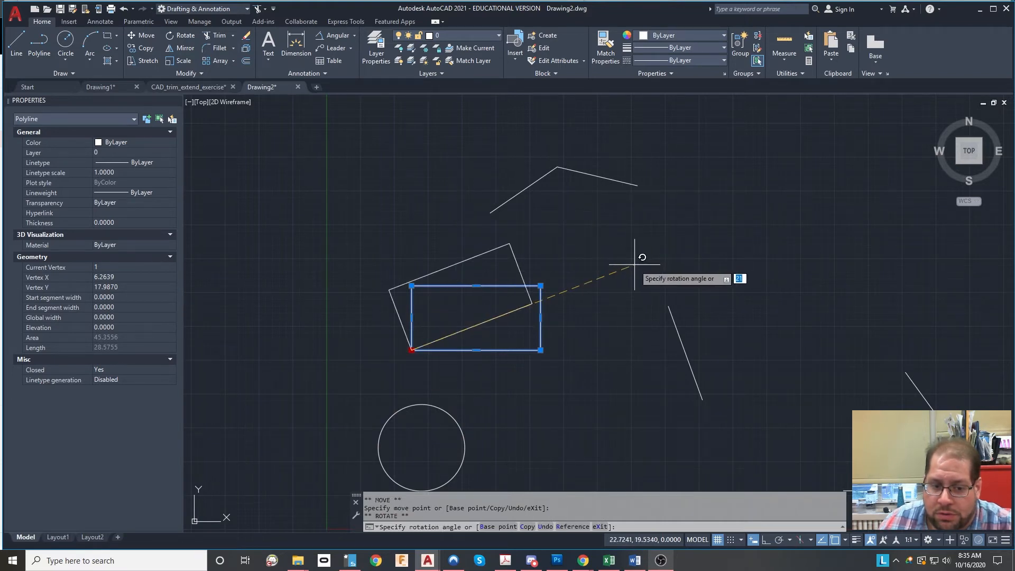
key(space)
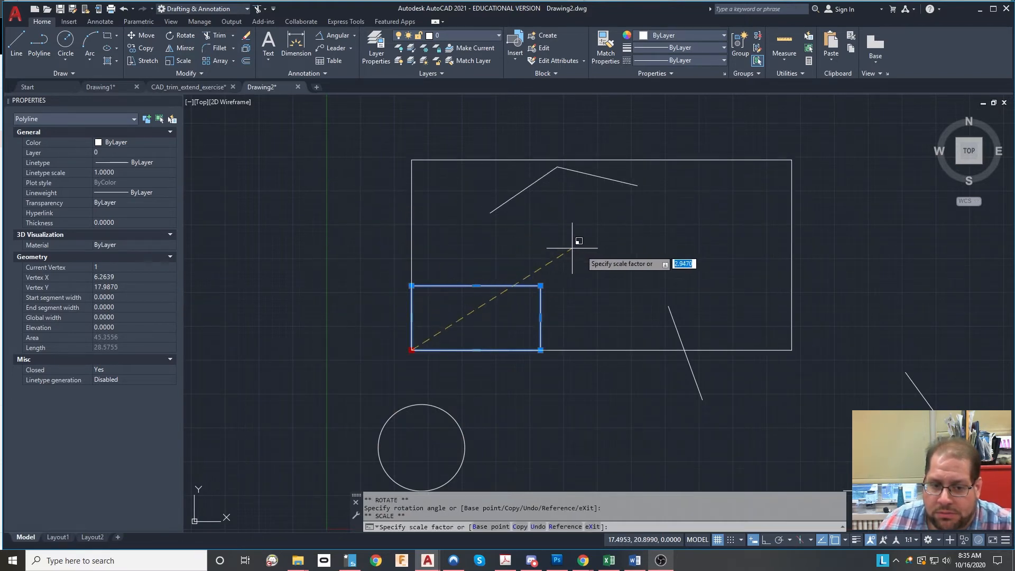
key(space)
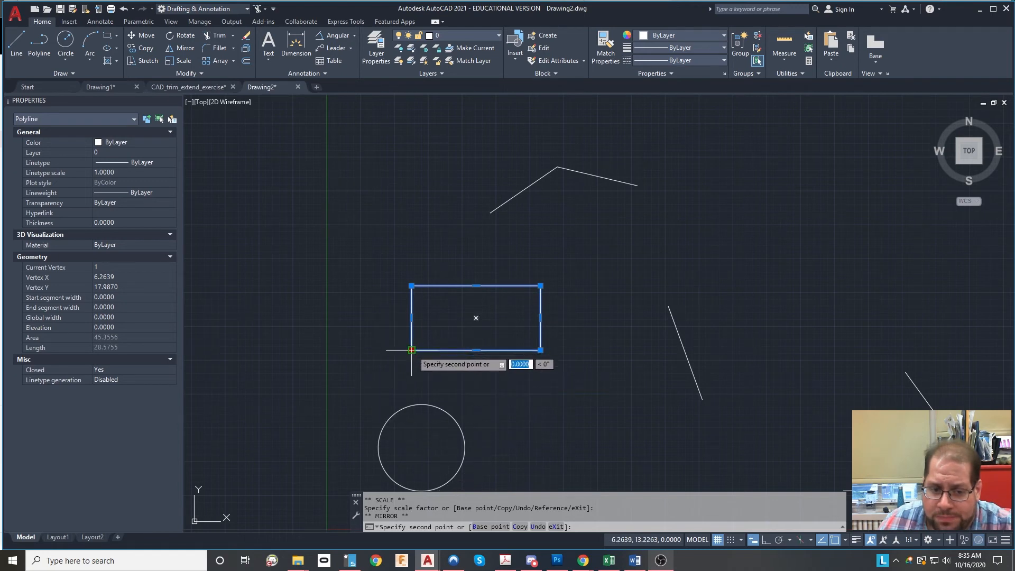
key(Escape)
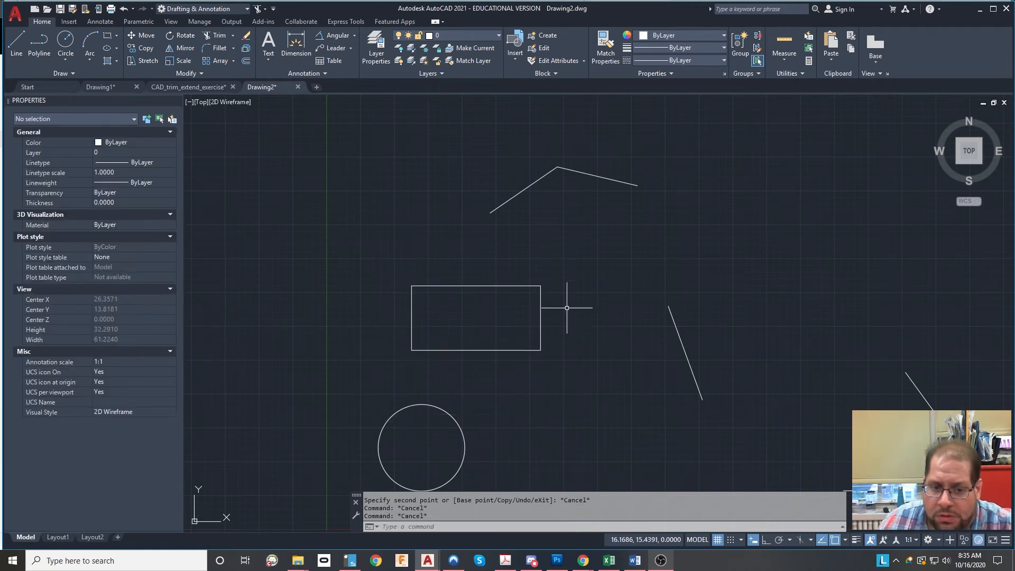
Select the rectangle, add a vertex outside its right edge about 3.75 units from the upper-right corner, and remove that vertex.
click(608, 273)
click(532, 324)
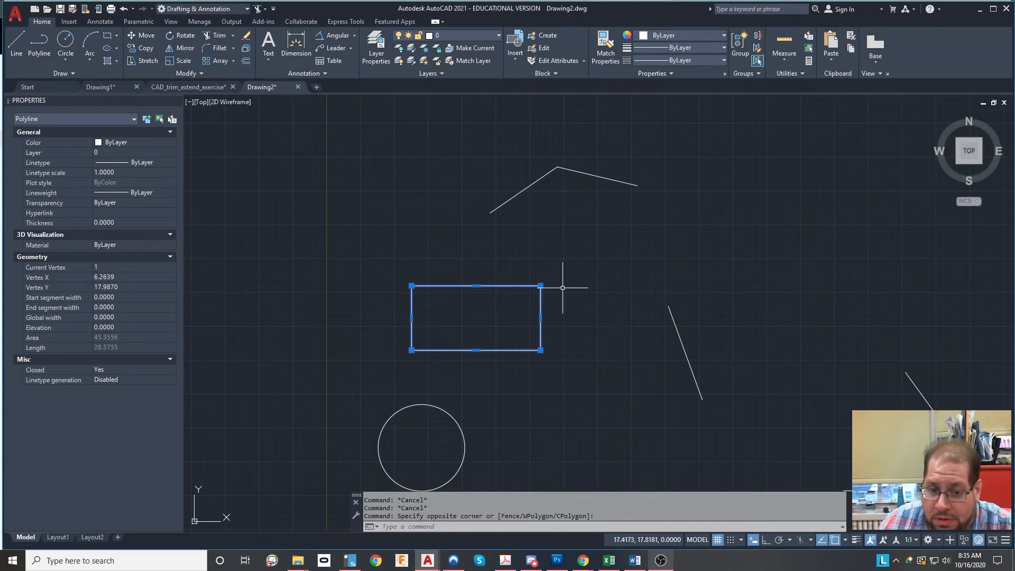
mouse_move(541, 286)
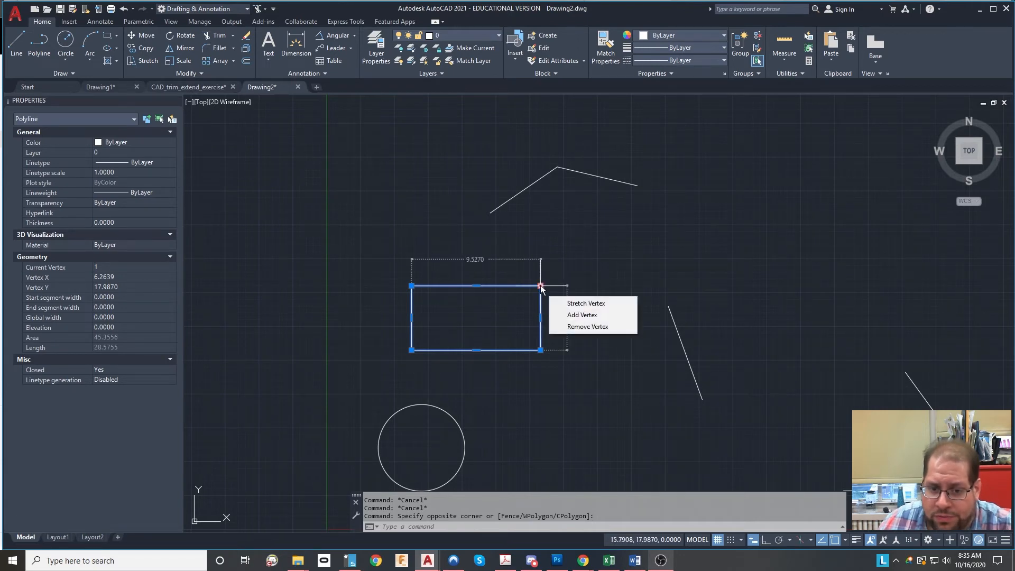
click(581, 315)
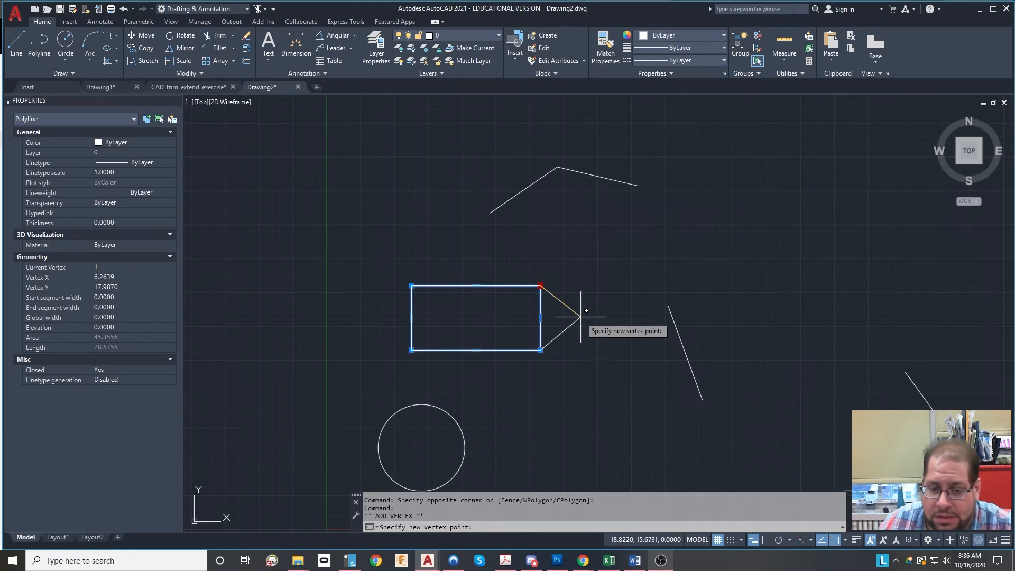
click(581, 317)
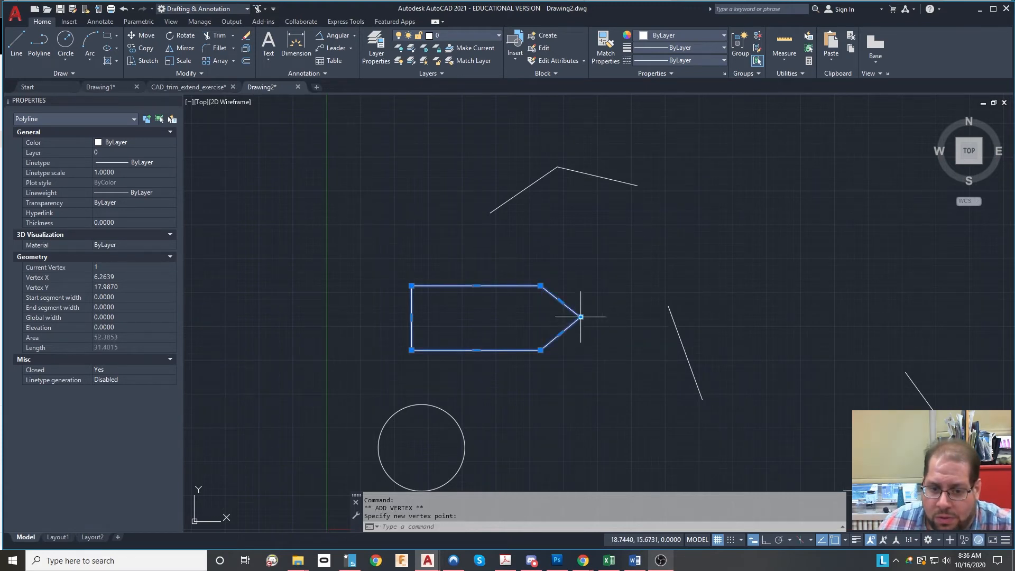
mouse_move(581, 317)
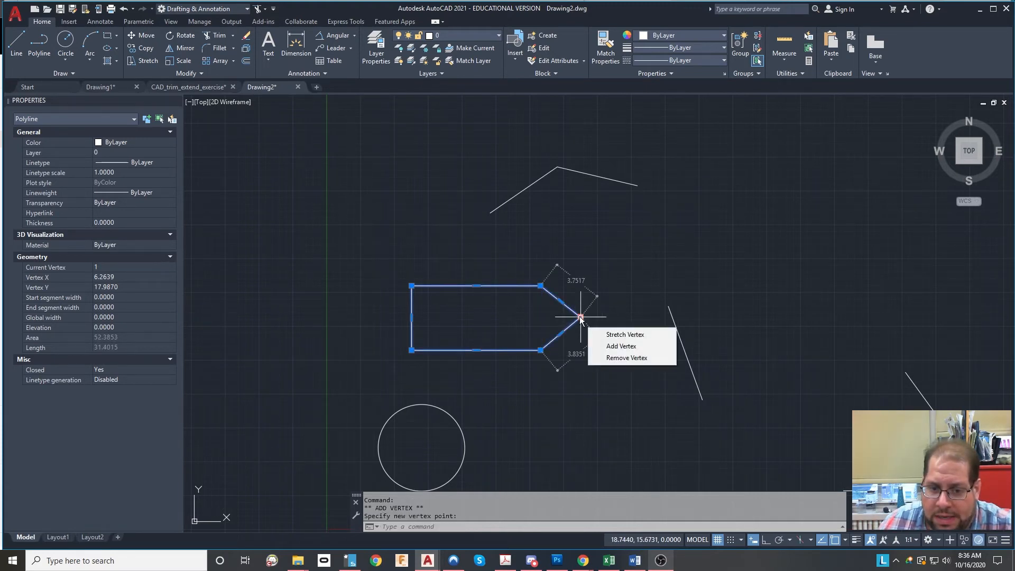
click(616, 358)
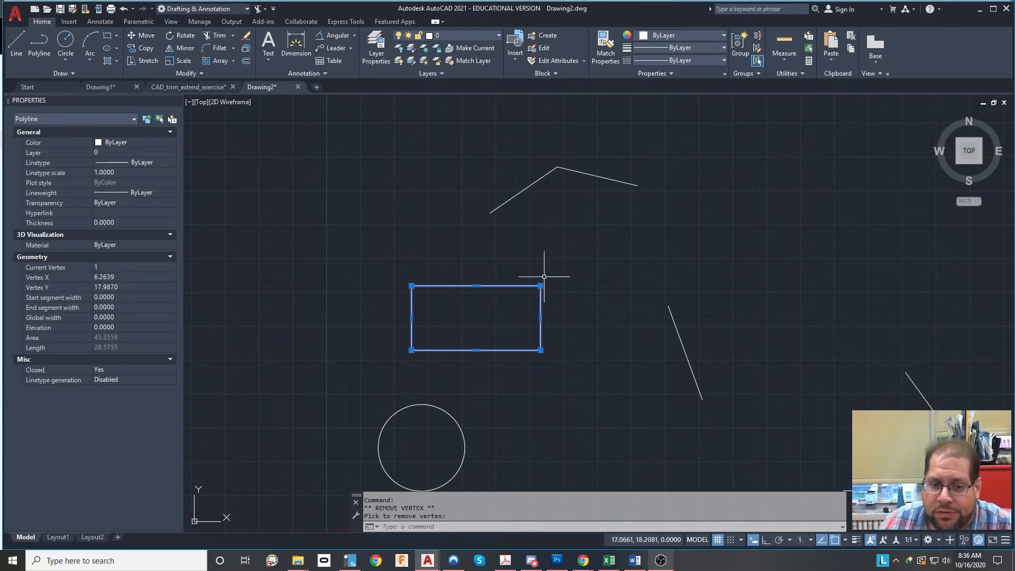
Add the open three-segment polyline to the selection and convert the rectangle's top edge to an arc bulging upward.
click(980, 383)
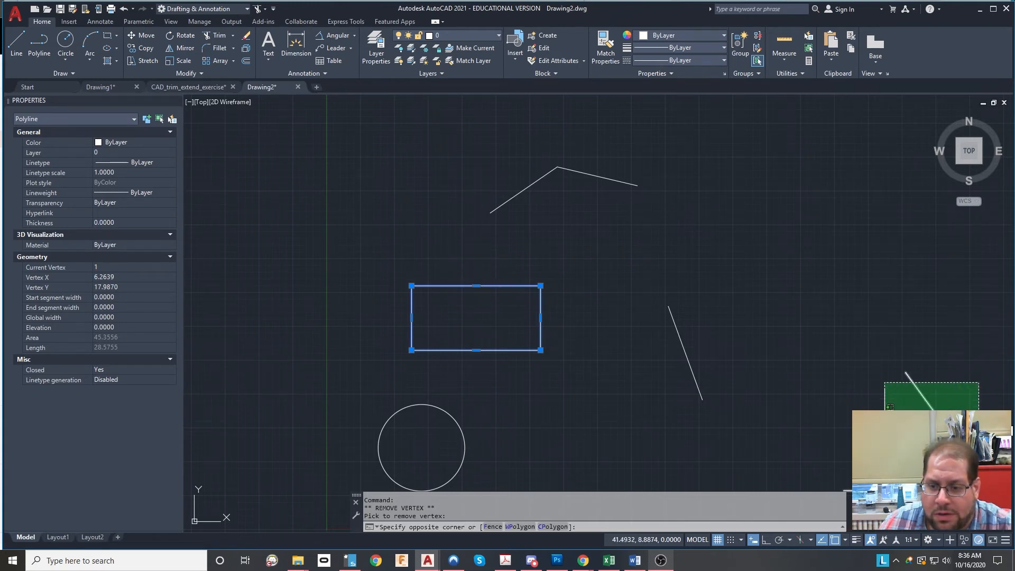
click(878, 450)
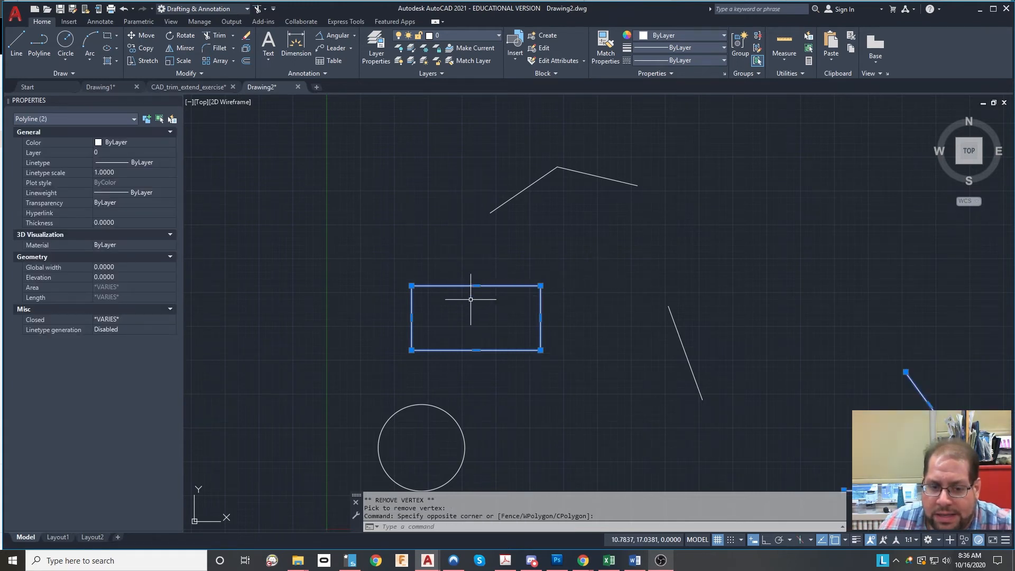
mouse_move(476, 286)
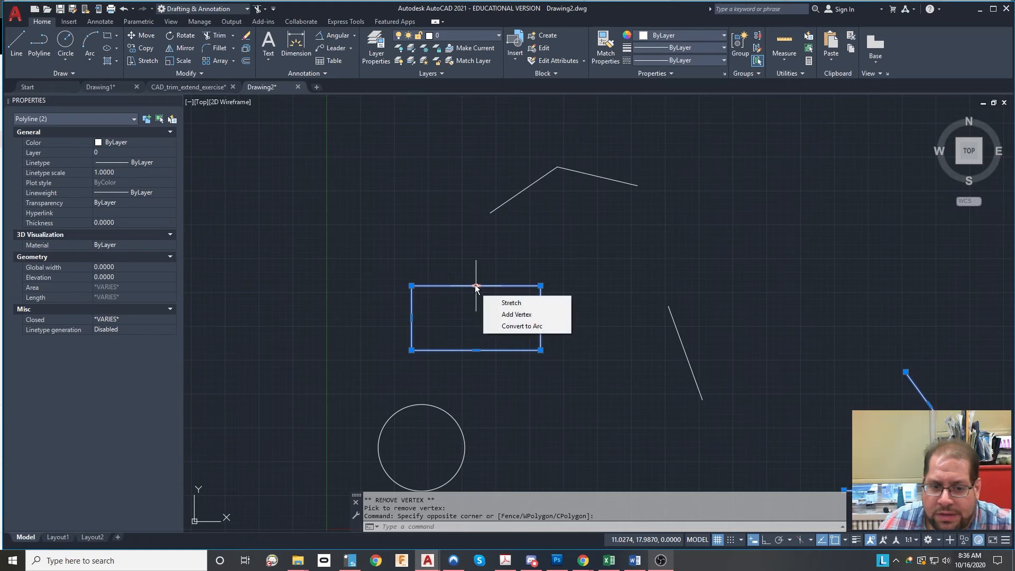
click(533, 326)
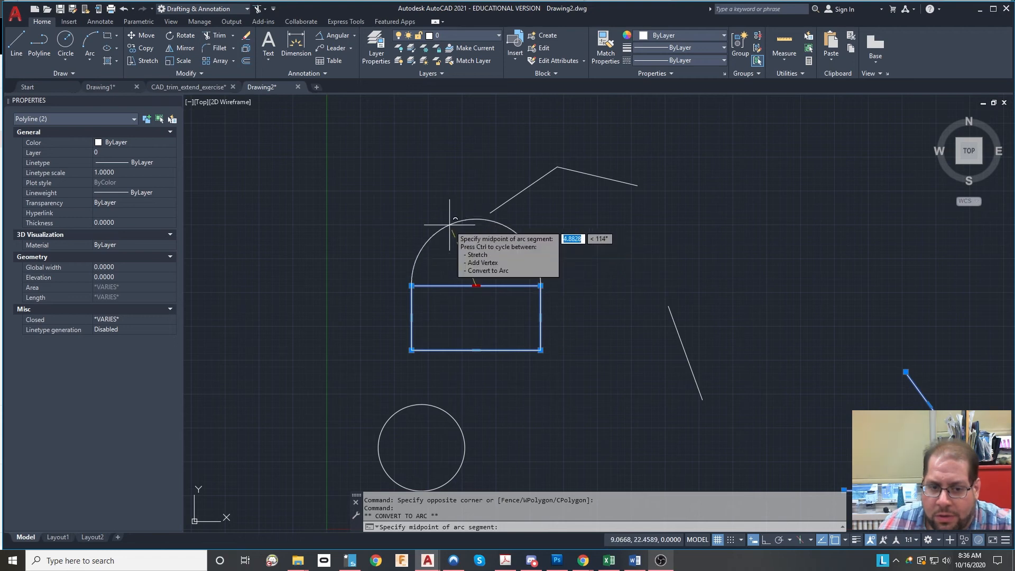
click(483, 249)
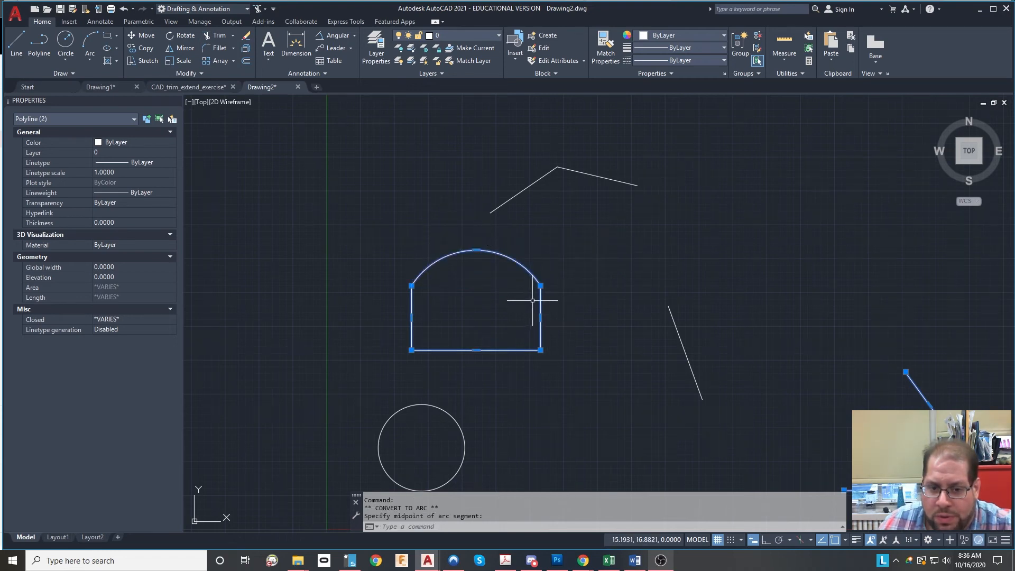
Convert the rectangle's right edge to an arc curving slightly inward and its bottom edge to an arc bulging downward.
mouse_move(541, 314)
click(571, 363)
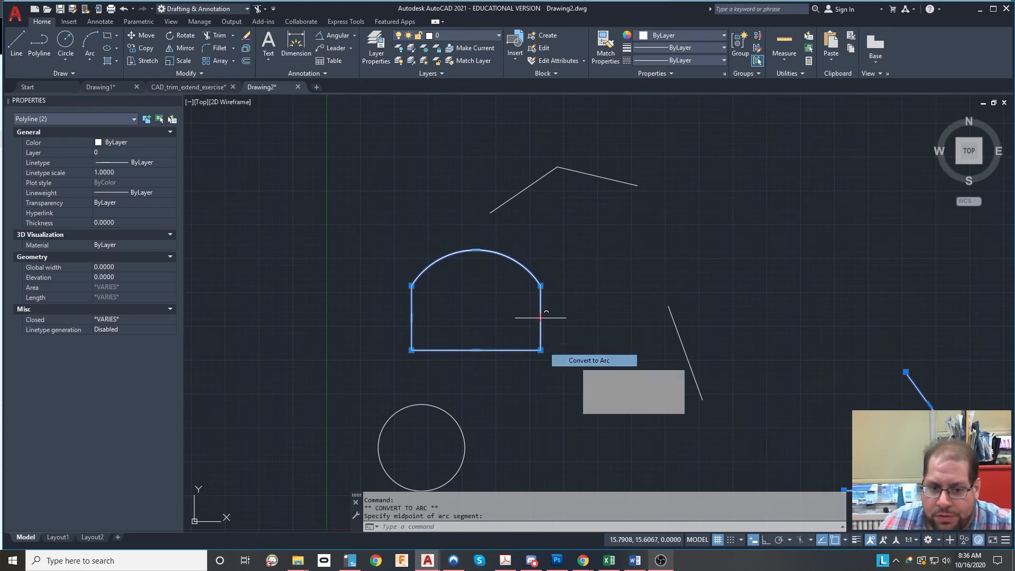
click(531, 317)
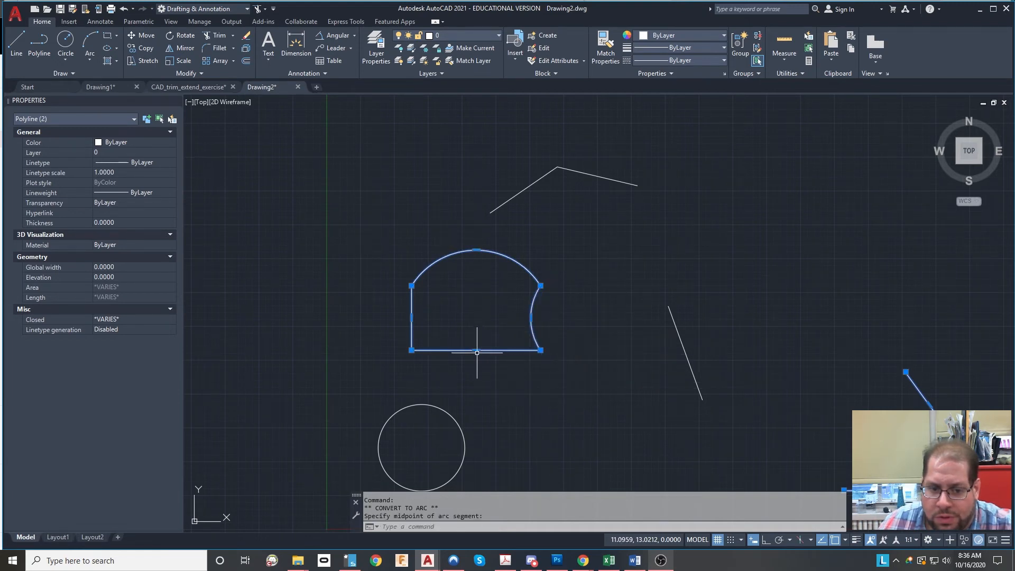
mouse_move(476, 350)
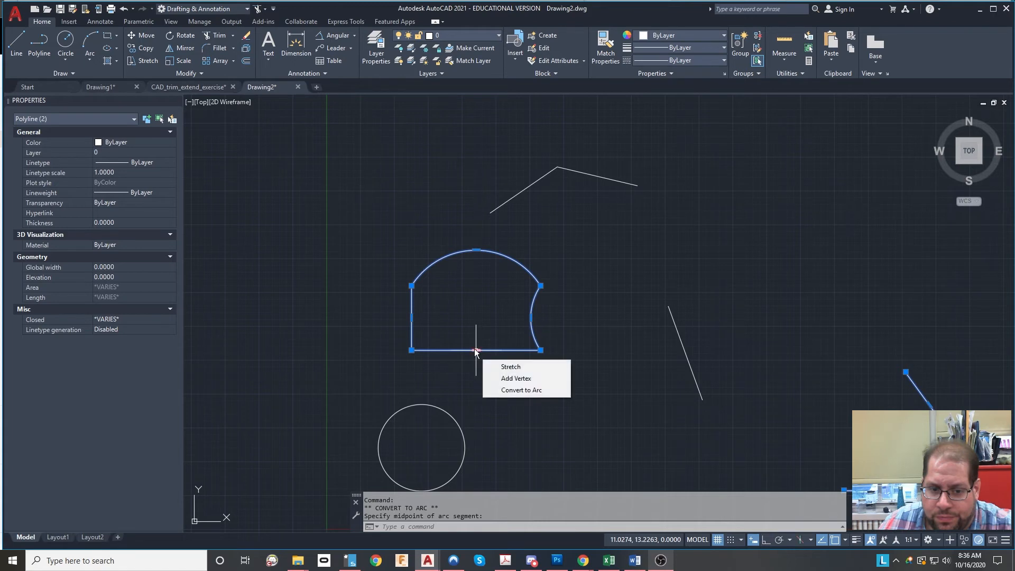
click(508, 390)
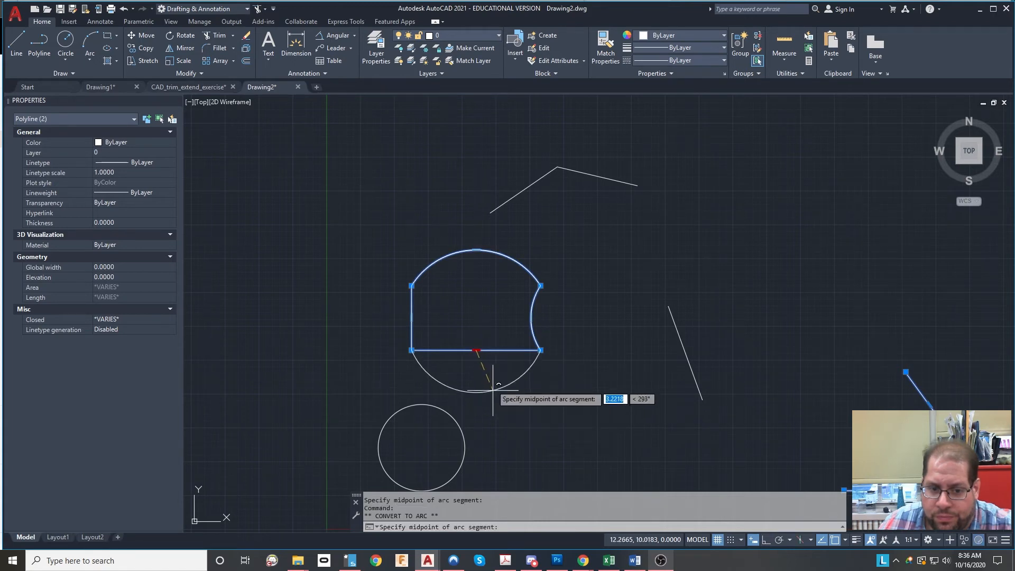
click(492, 390)
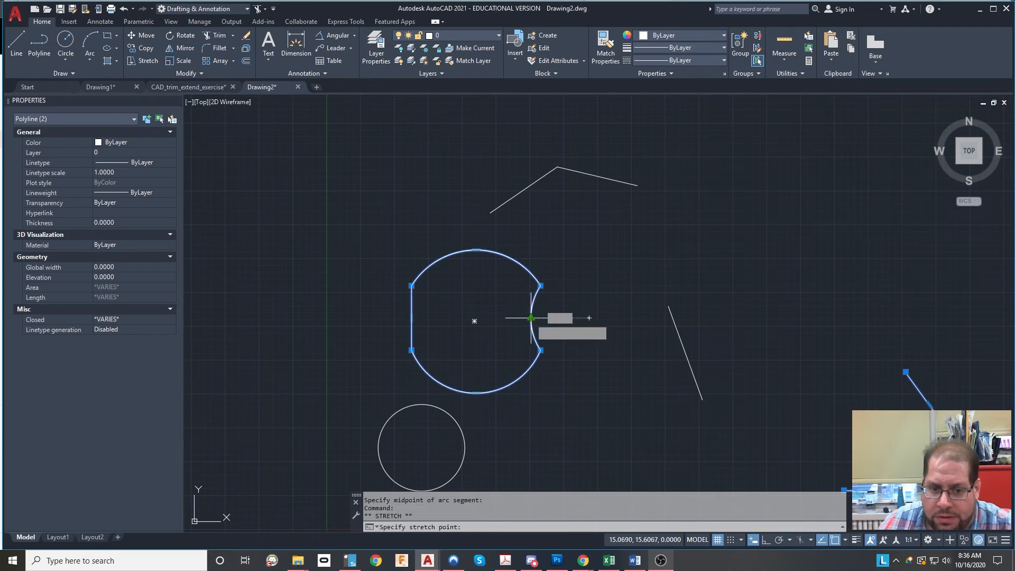
Stretch the right arc's midpoint further inward, and stretch the shape's upper-right corner vertex outward, up and to the right.
click(485, 314)
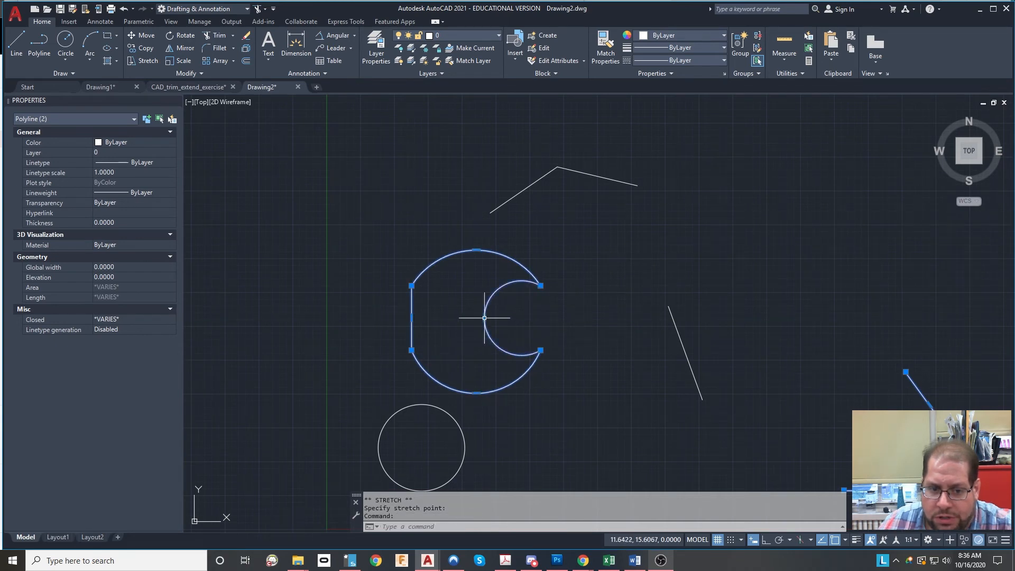
click(485, 318)
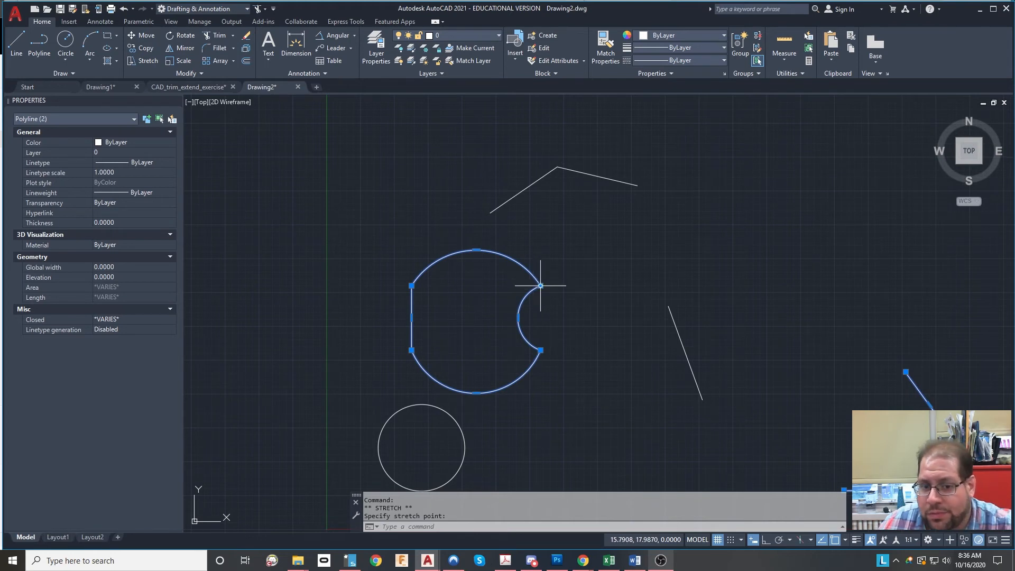
click(582, 271)
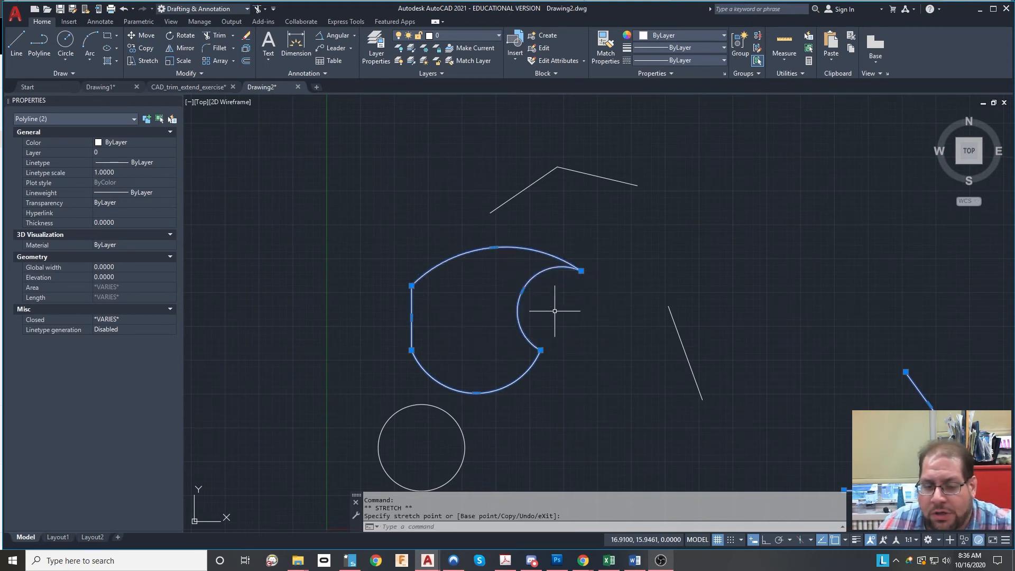
Convert the closed shape's top, right and bottom arc segments back to straight lines.
mouse_move(494, 247)
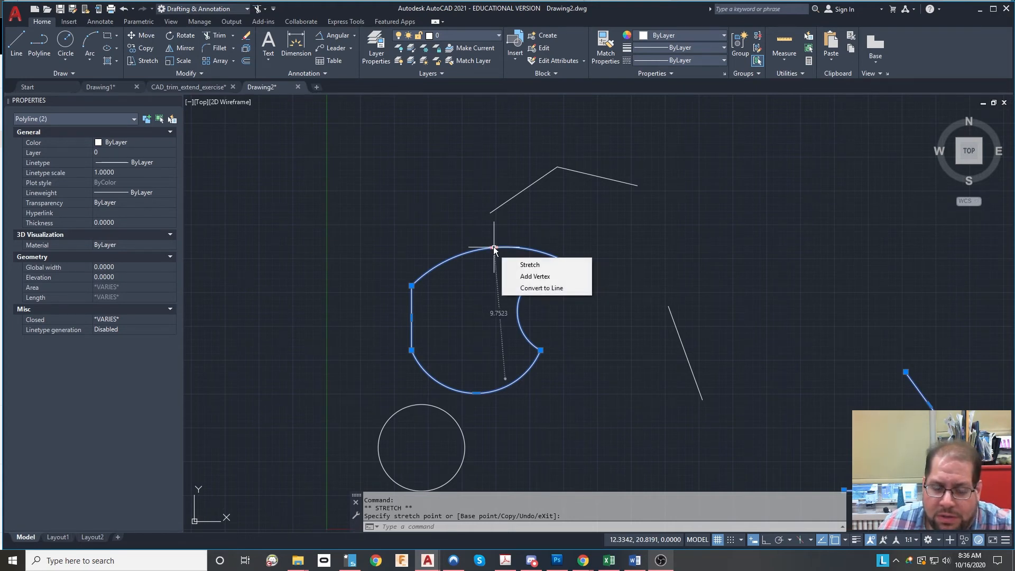
click(558, 290)
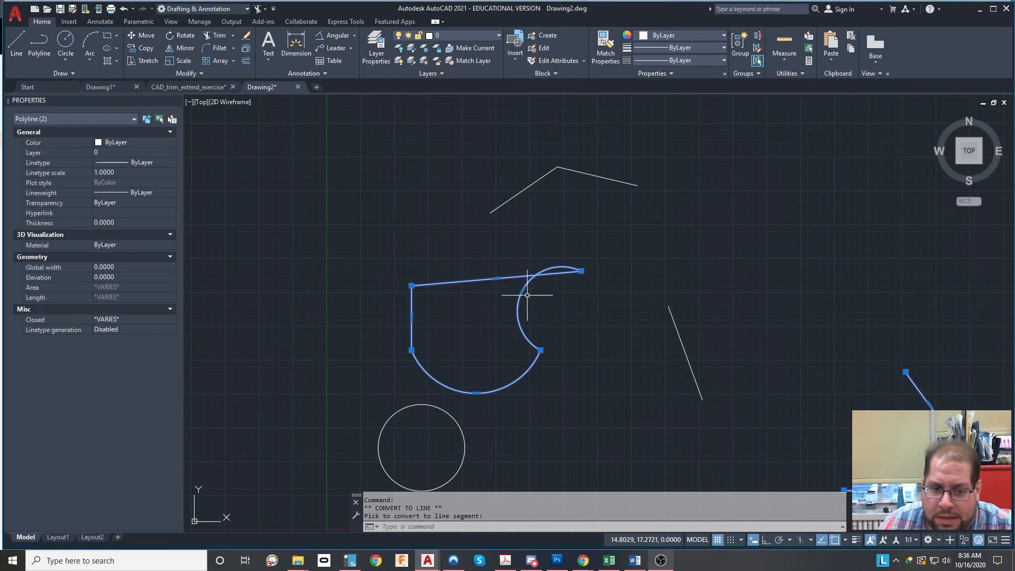
mouse_move(524, 292)
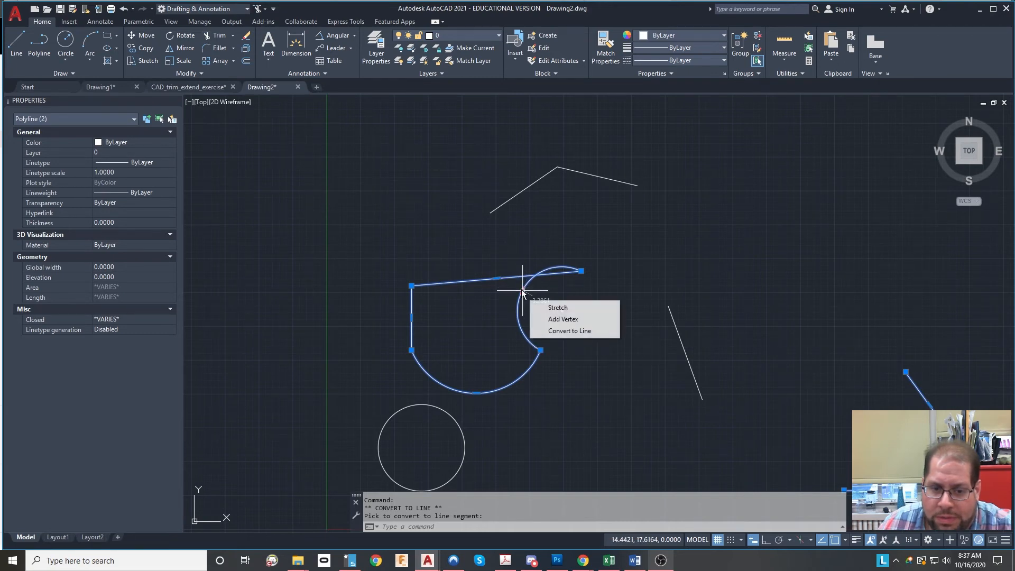
click(550, 332)
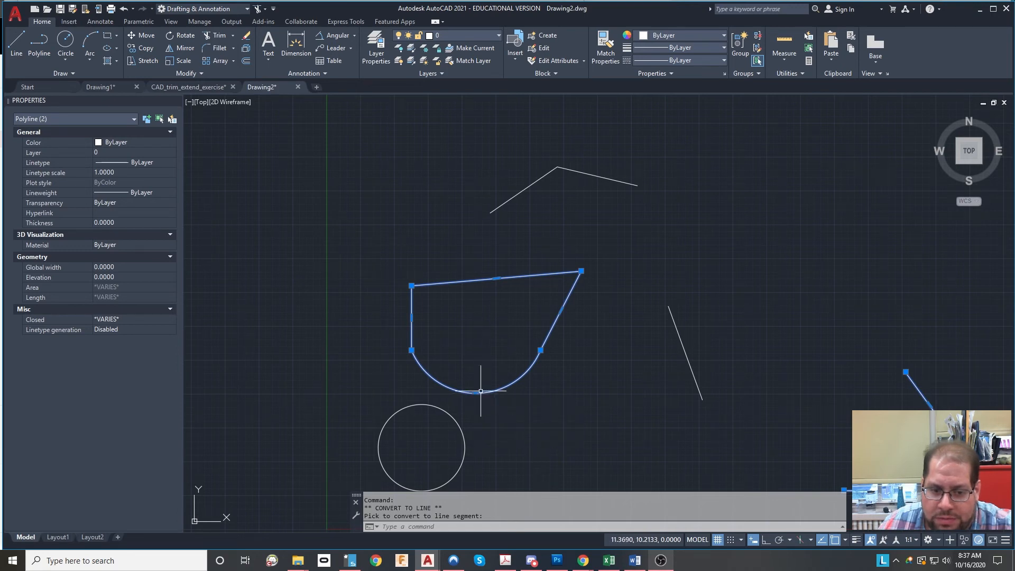
mouse_move(476, 393)
click(524, 432)
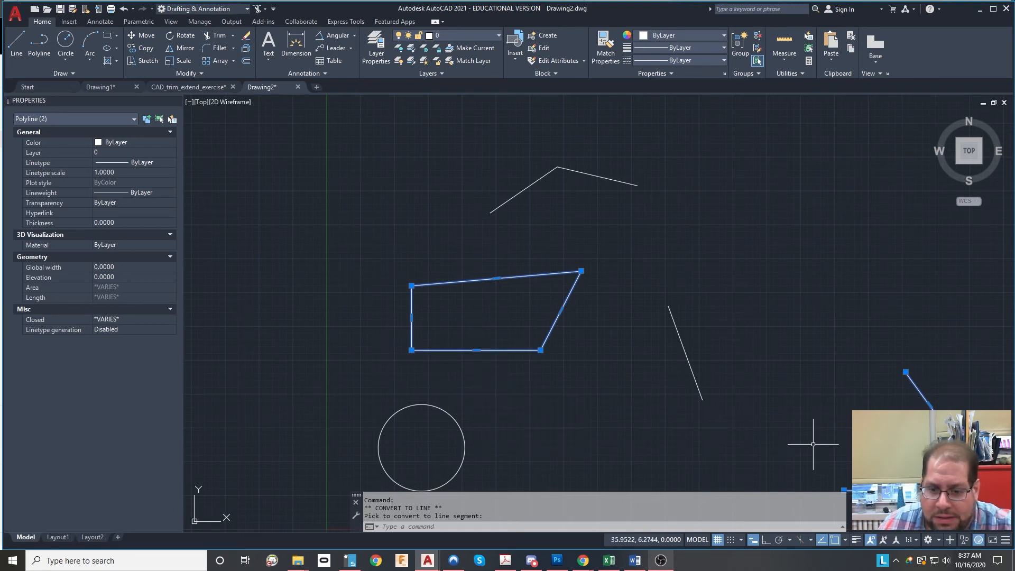
Convert the open polyline's middle segment to an arc with its midpoint about 0.9 units outward at 320°, and clear the selection.
middle_drag(811, 444, 552, 313)
scroll(683, 352, up, 4)
mouse_move(691, 344)
middle_down()
mouse_move(691, 322)
mouse_move(628, 390)
middle_up()
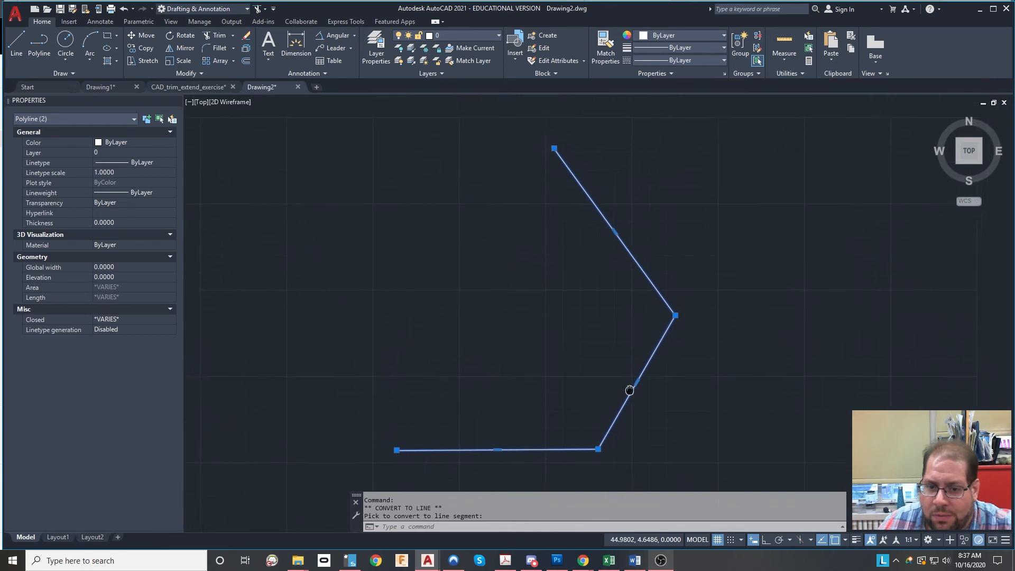
scroll(628, 389, down, 2)
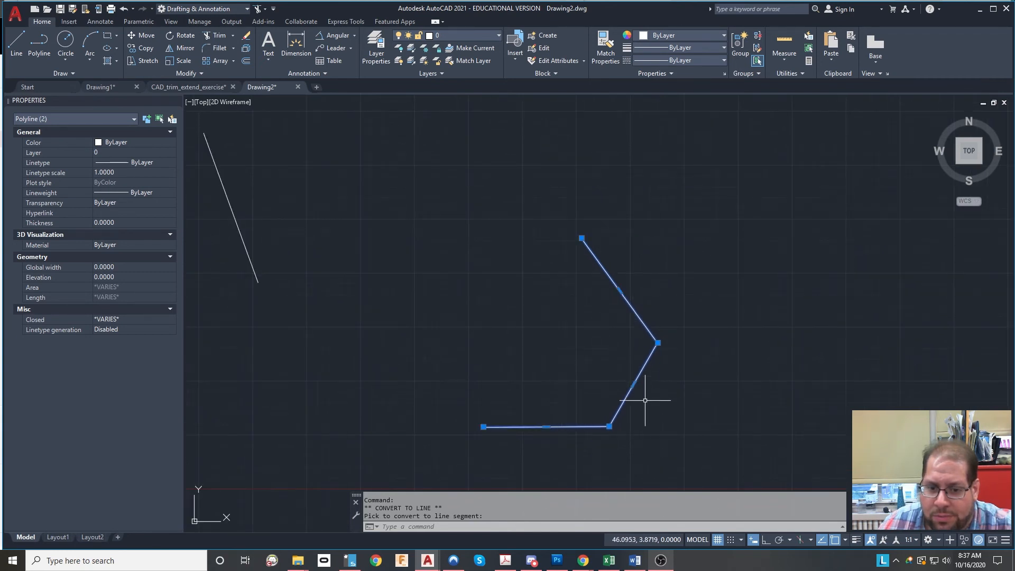
mouse_move(634, 384)
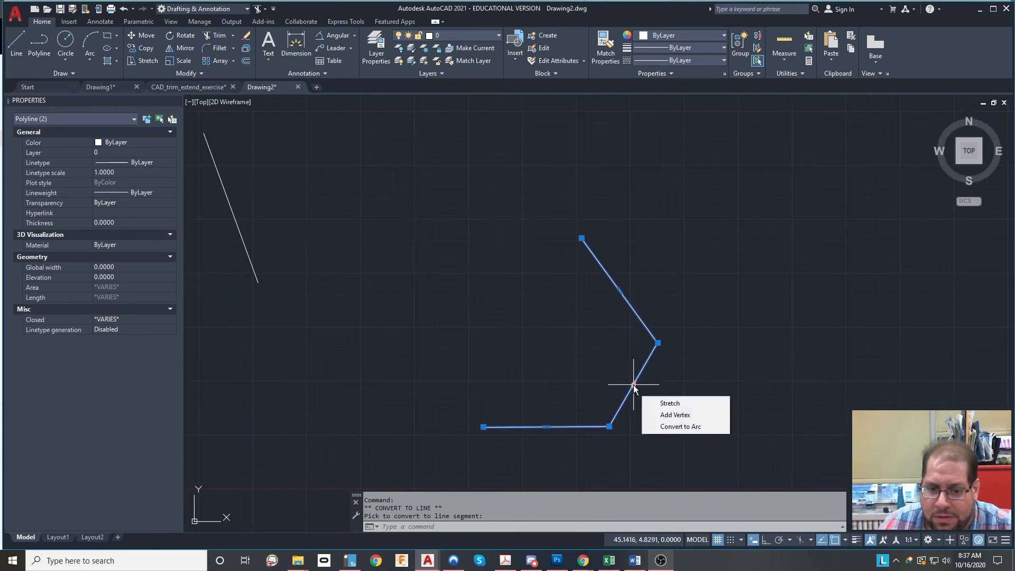
click(681, 427)
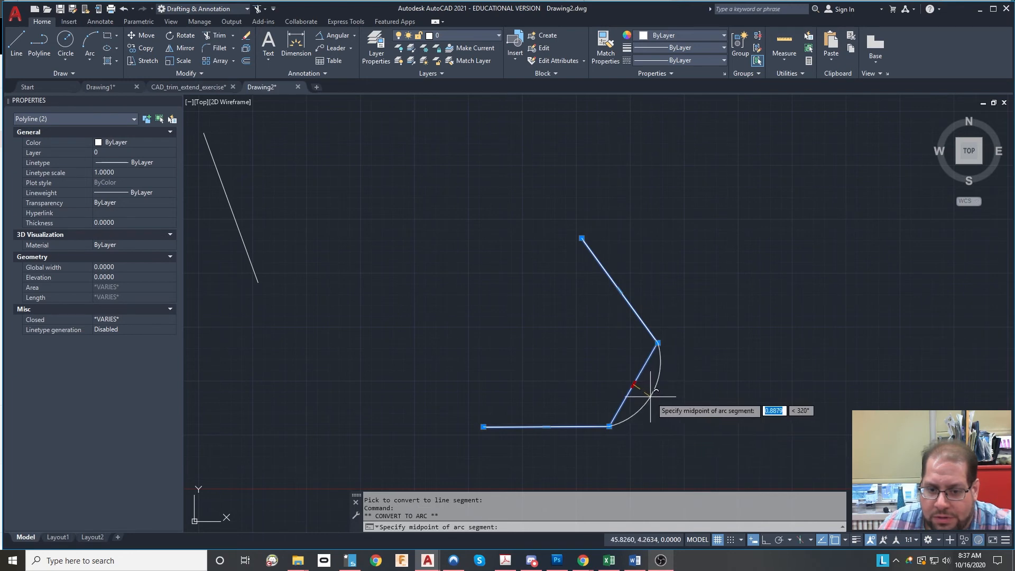
click(652, 395)
key(Escape)
key(Escape)
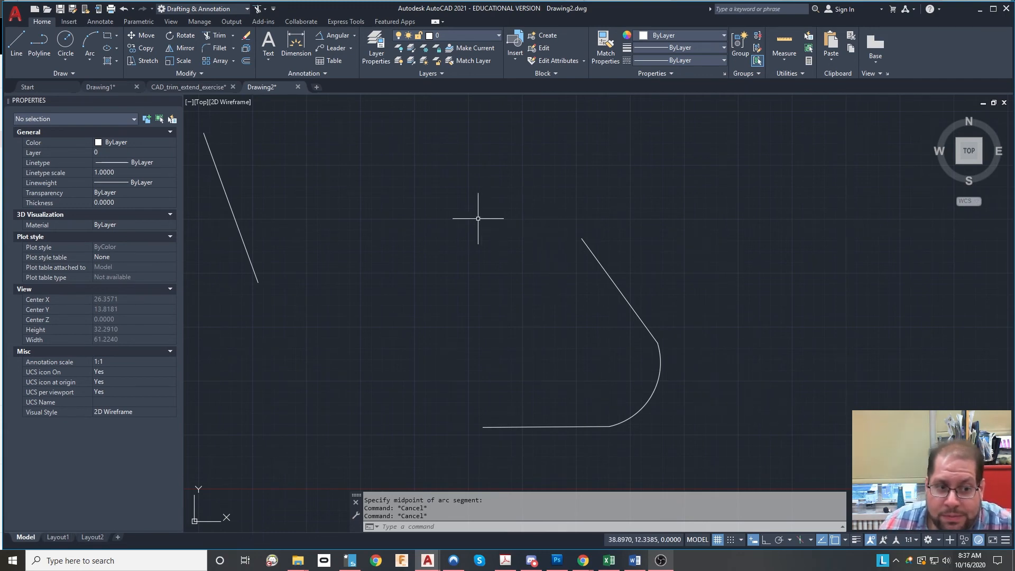
Stretch the standalone slanted line's upper endpoint onto the right endpoint of the open two-segment polyline above it, and clear the selection.
scroll(434, 218, down, 3)
middle_drag(315, 319, 590, 408)
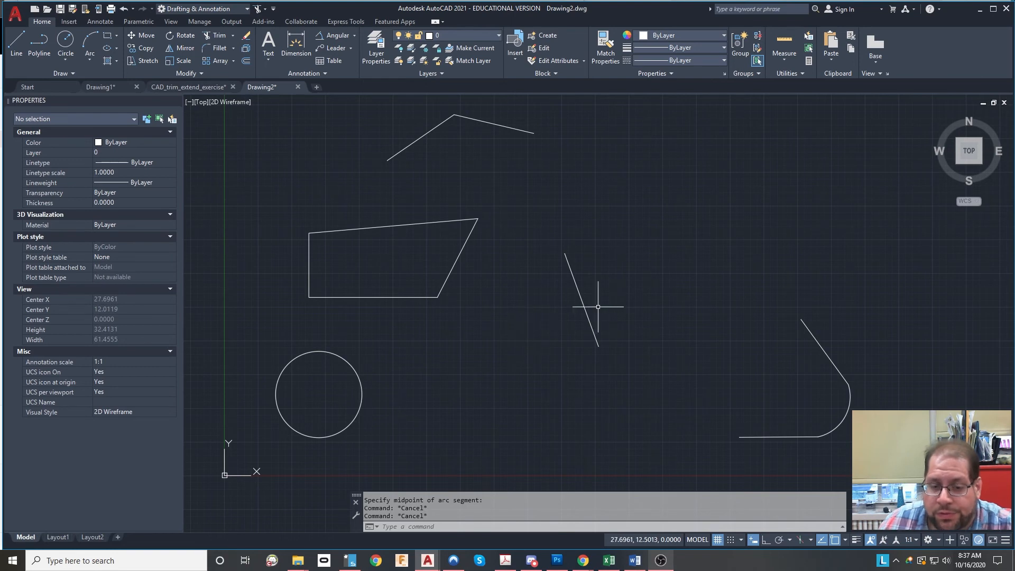
click(693, 254)
click(512, 344)
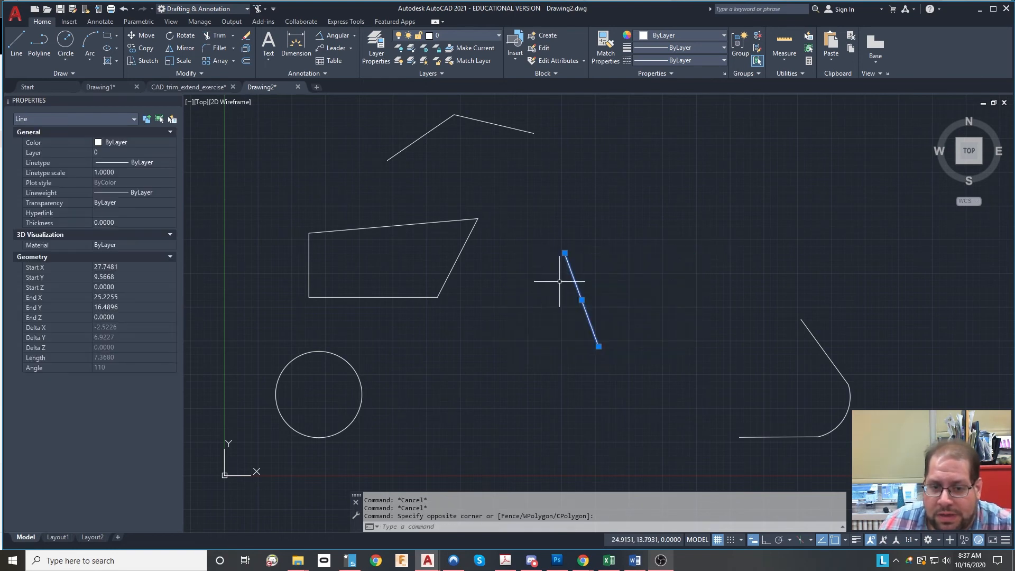
click(565, 253)
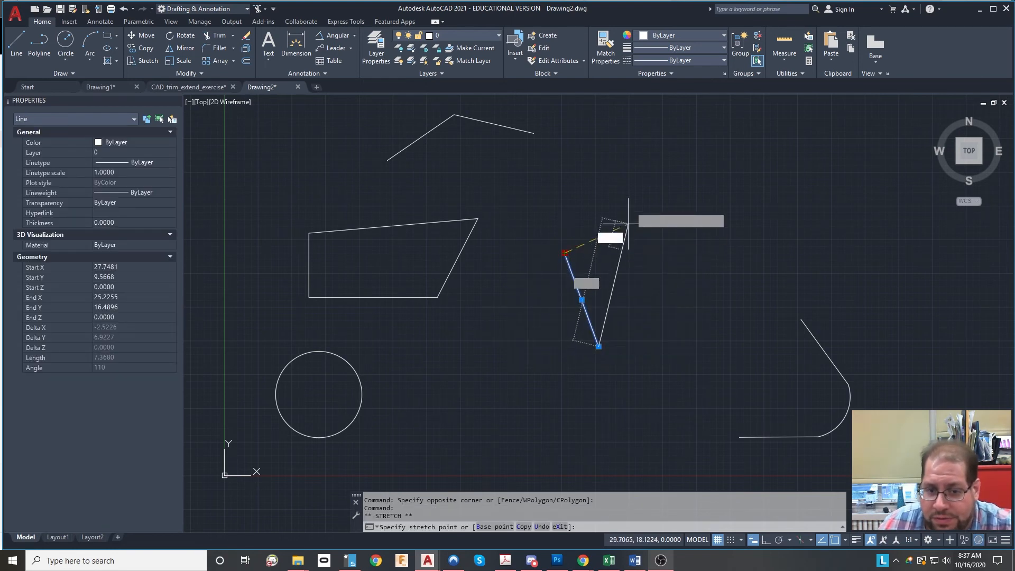
click(534, 133)
key(Escape)
key(Escape)
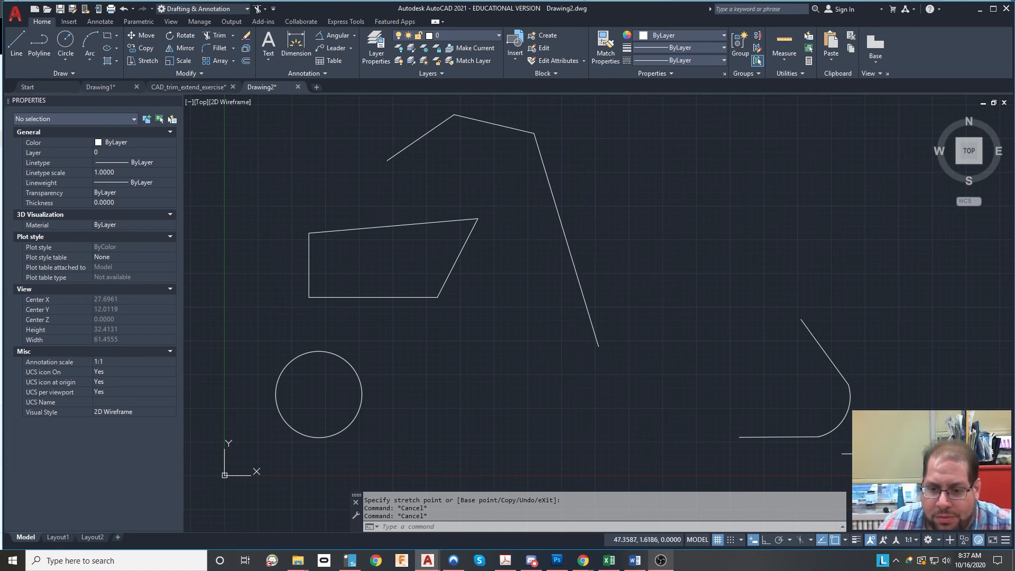
Select the open polyline with the arc segment and preview the Stretch, Move, Rotate, Scale and Mirror grip modes from its upper endpoint.
click(860, 447)
click(759, 340)
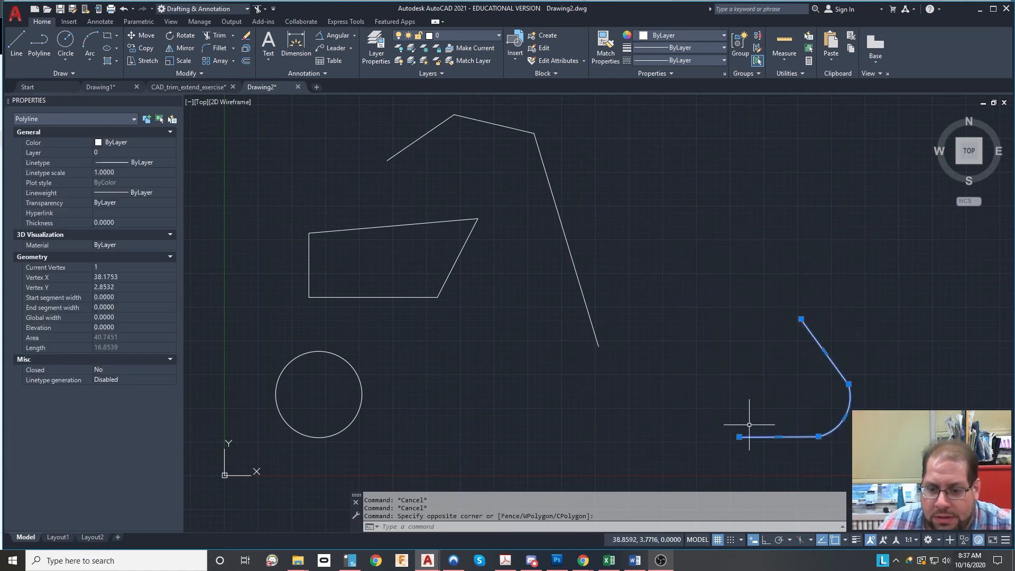
click(803, 314)
click(794, 319)
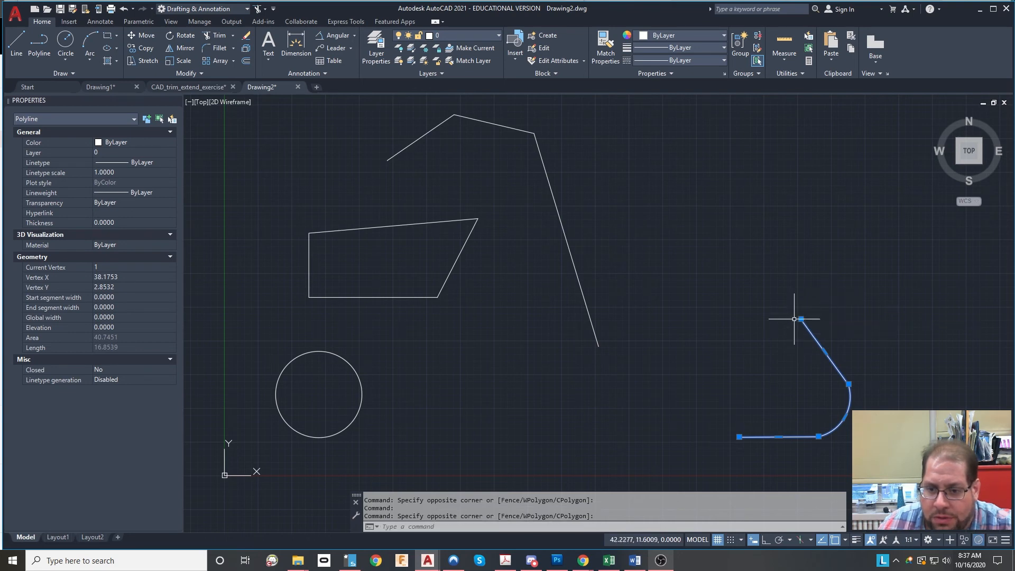
click(801, 319)
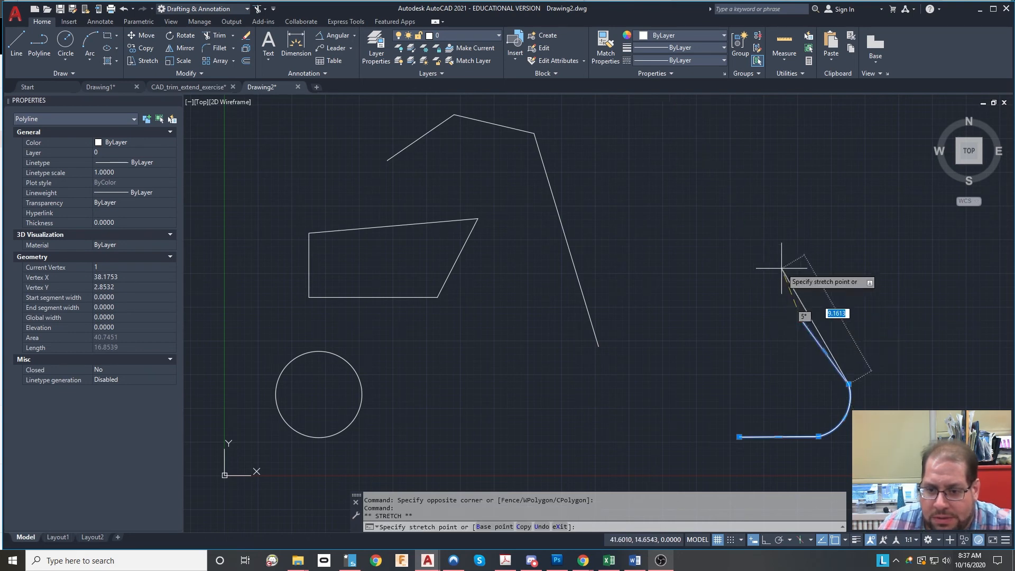
key(Down)
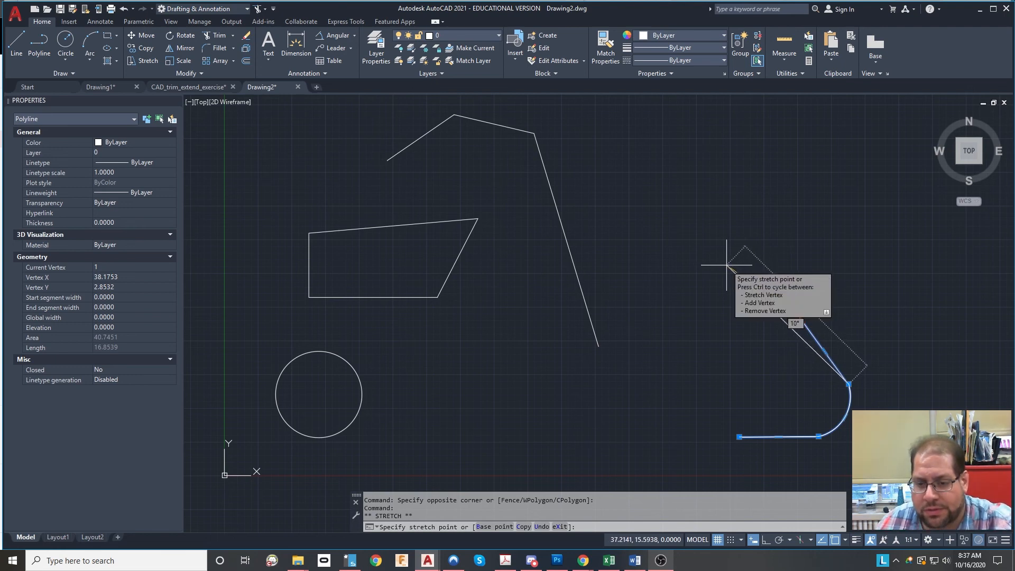
key(space)
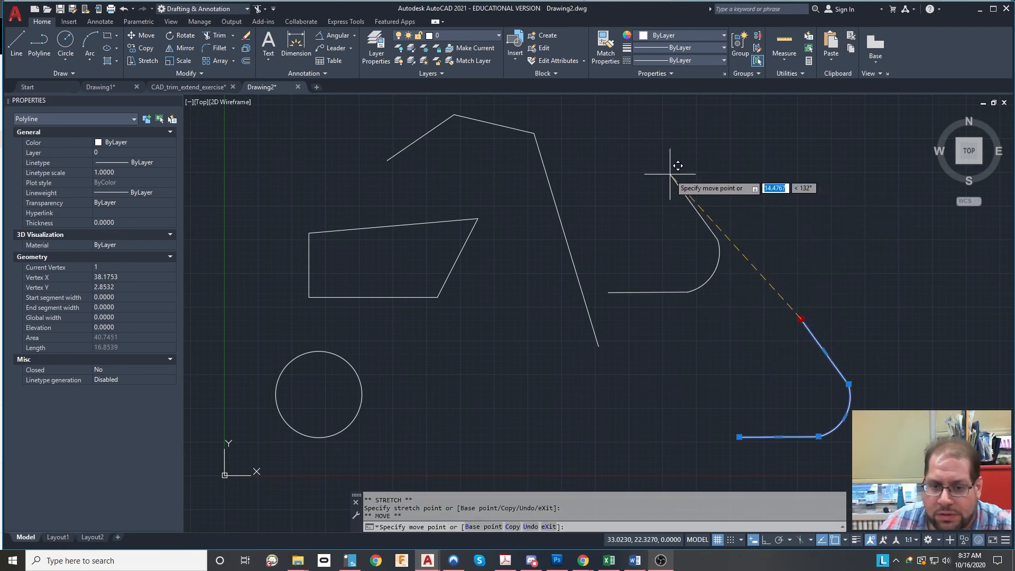
key(space)
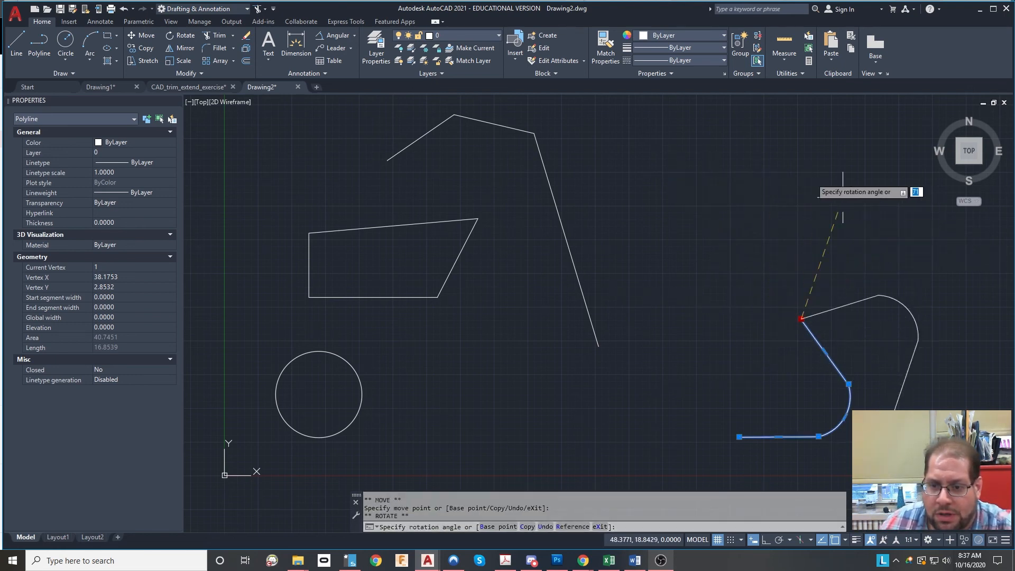
key(space)
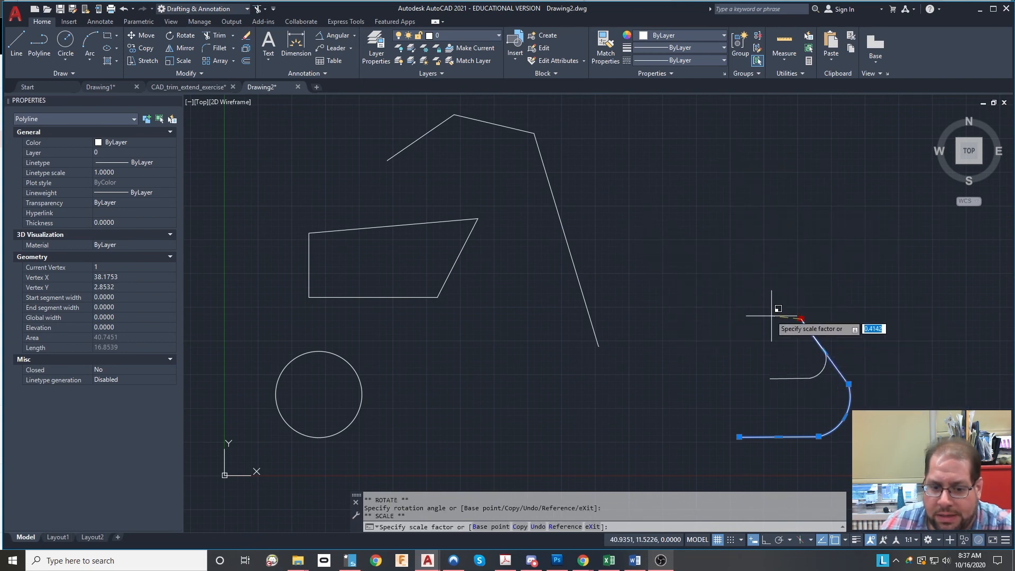
key(space)
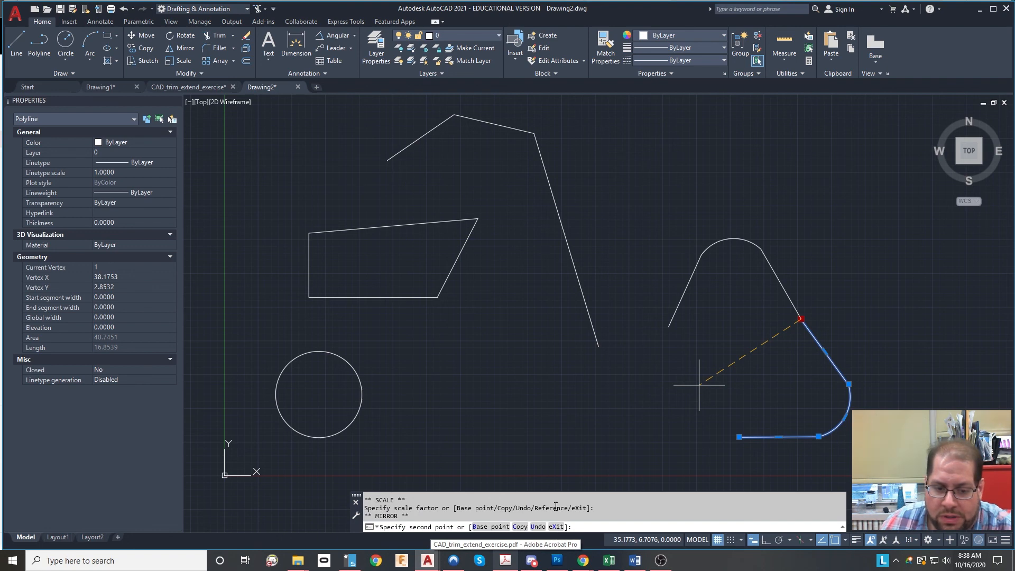
Cycle the upper endpoint's grip modes again from Mirror round to Scale, and cancel the grip edit.
key(space)
key(space)
key(space)
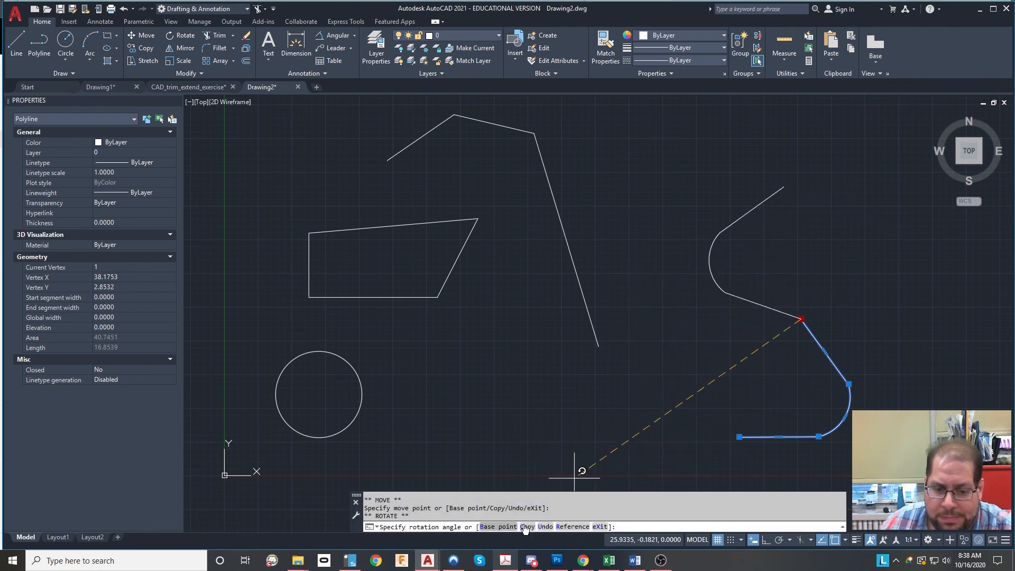
key(space)
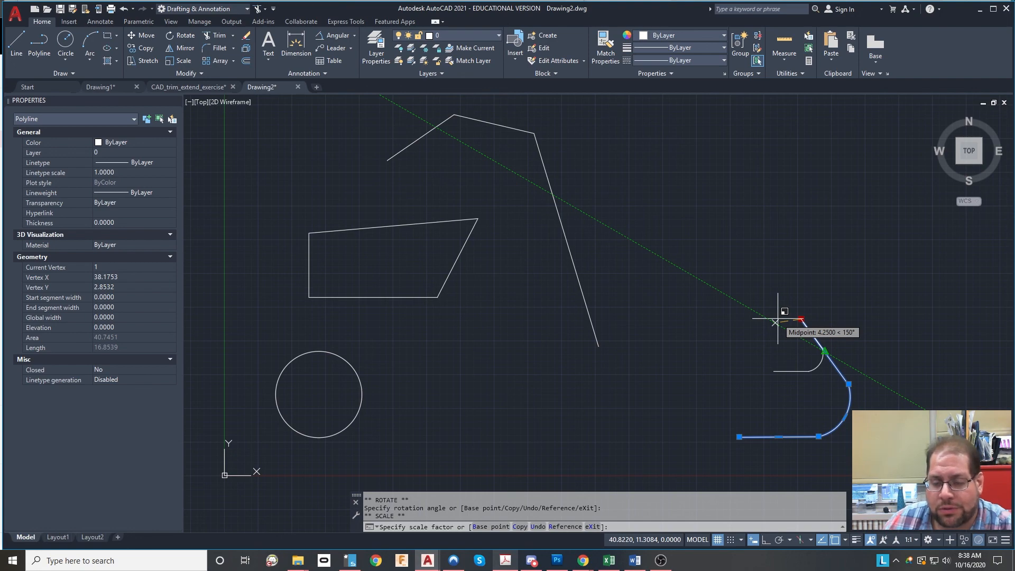
key(Escape)
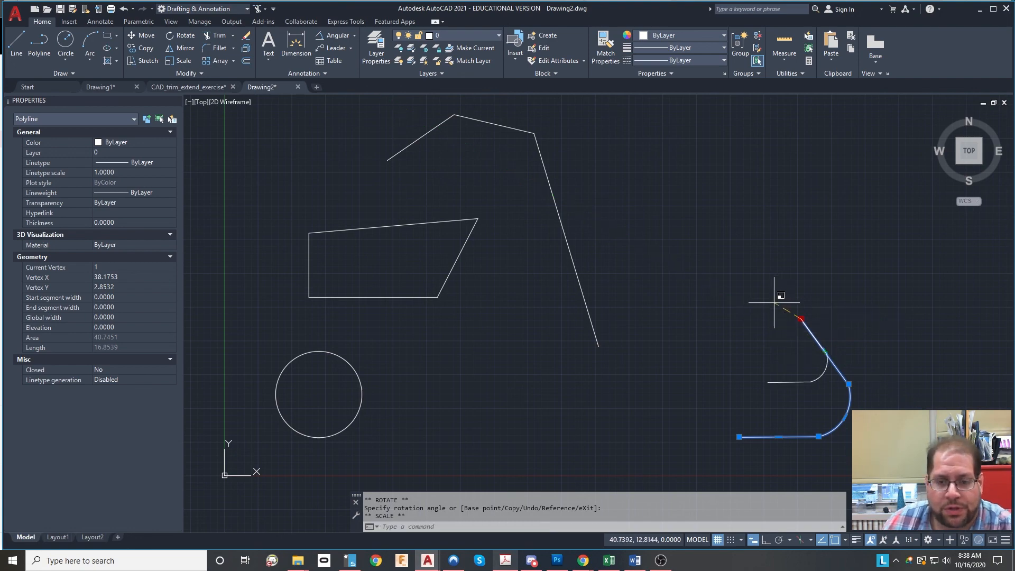